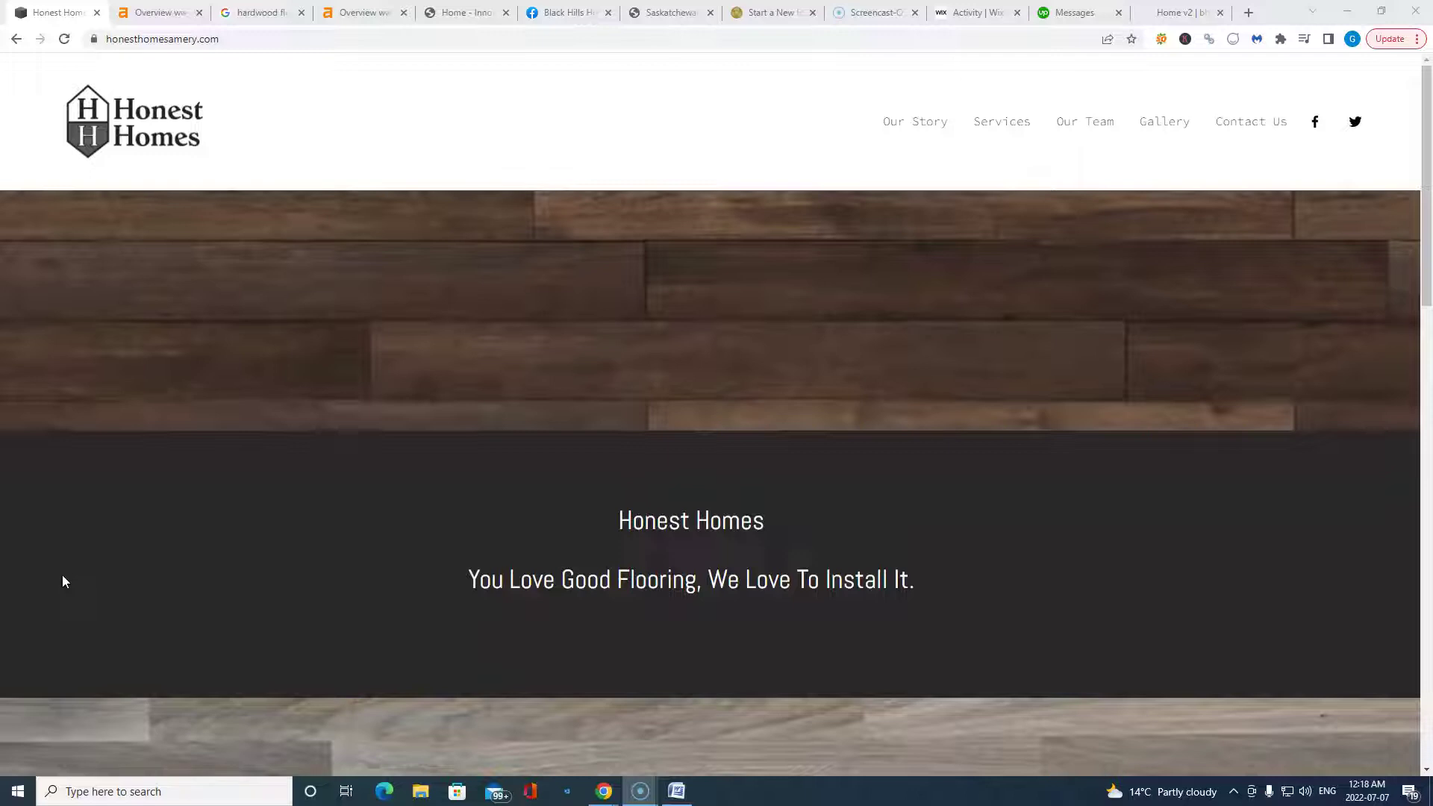
Look through the Honest Homes home page from its header down to the location and opening hours section.
click(9, 618)
scroll(1093, 392, down, 8)
scroll(1093, 396, down, 10)
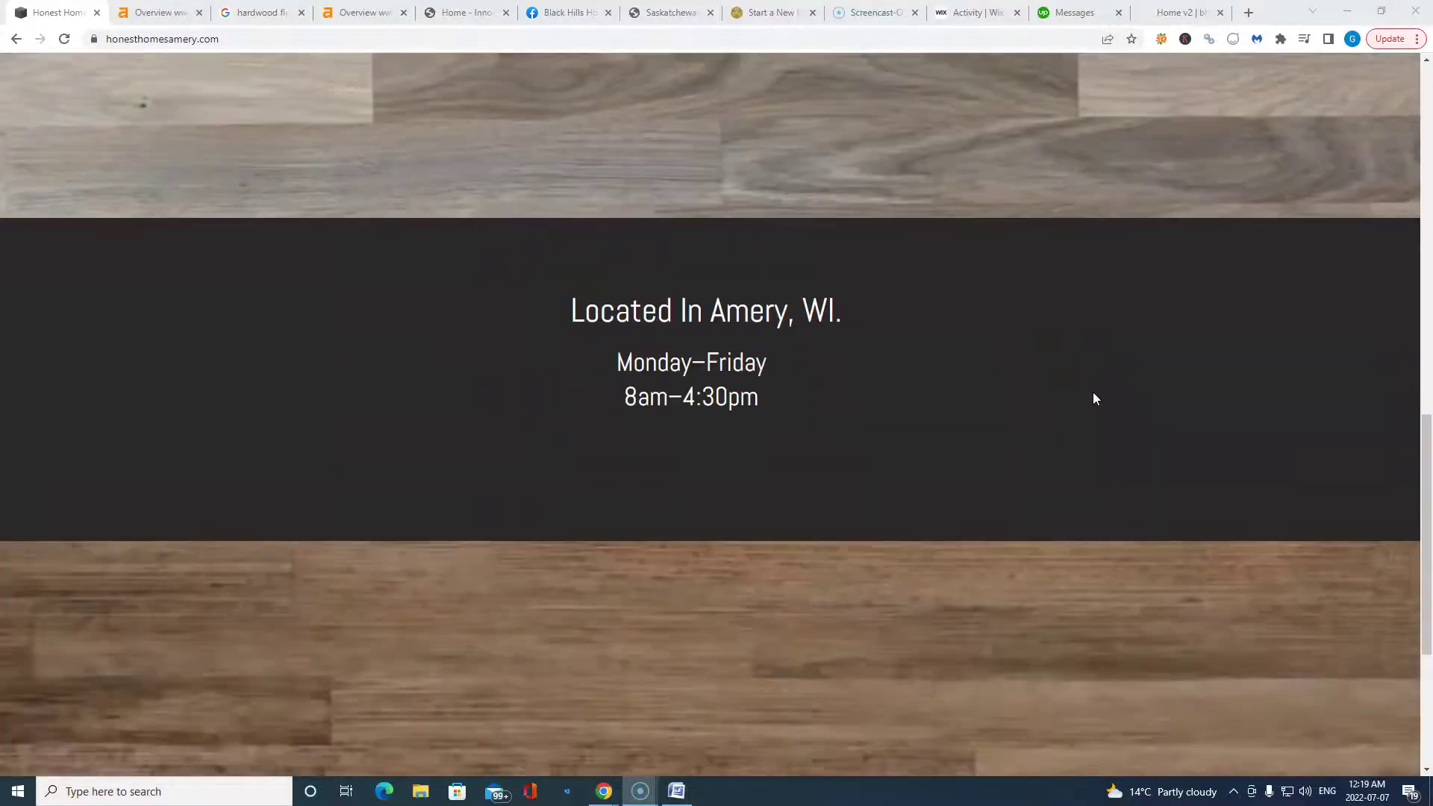
scroll(1094, 381, up, 10)
scroll(1108, 401, up, 8)
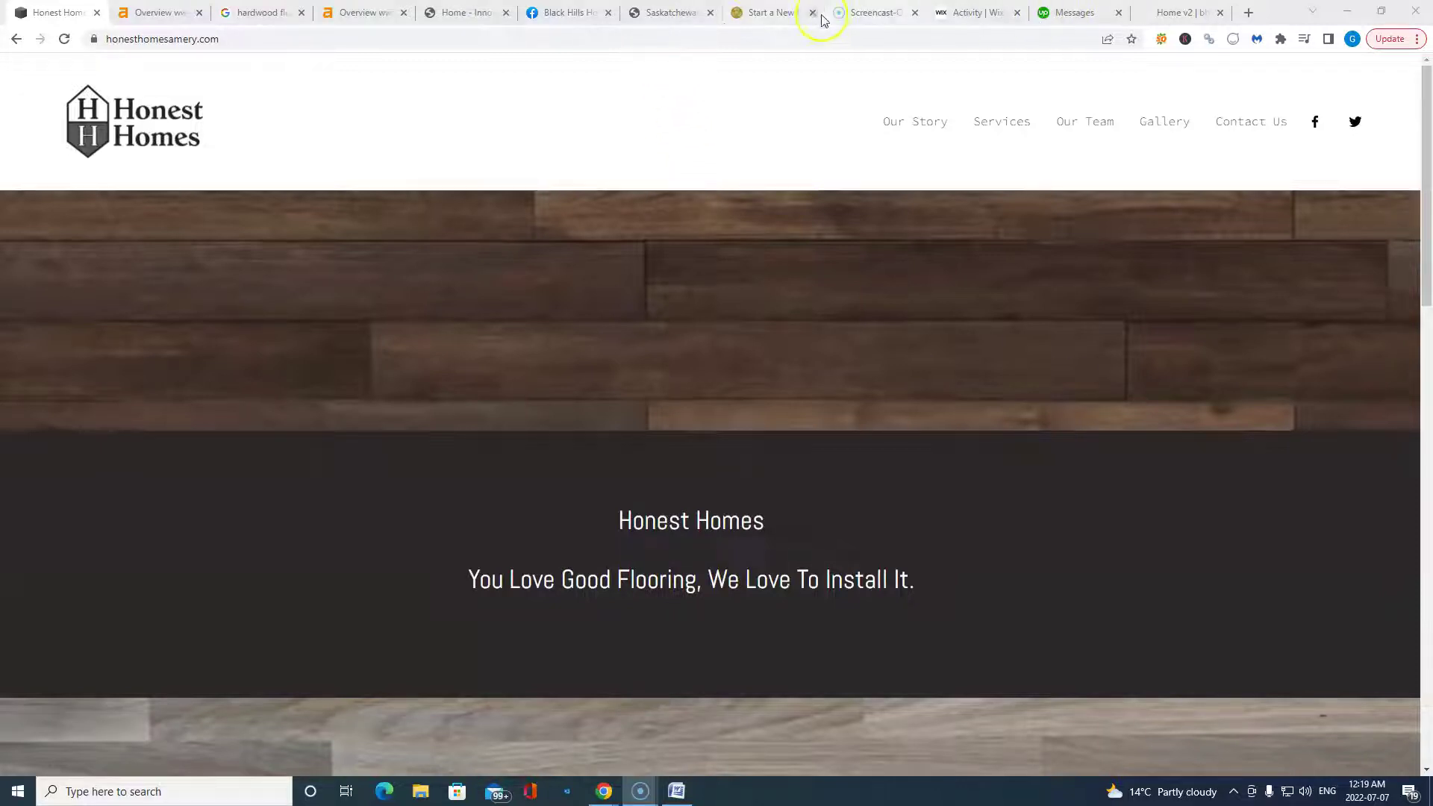
Examine the Innovative IT Solutions home page as a comparison, including its service content, testimonials and contact details.
click(463, 12)
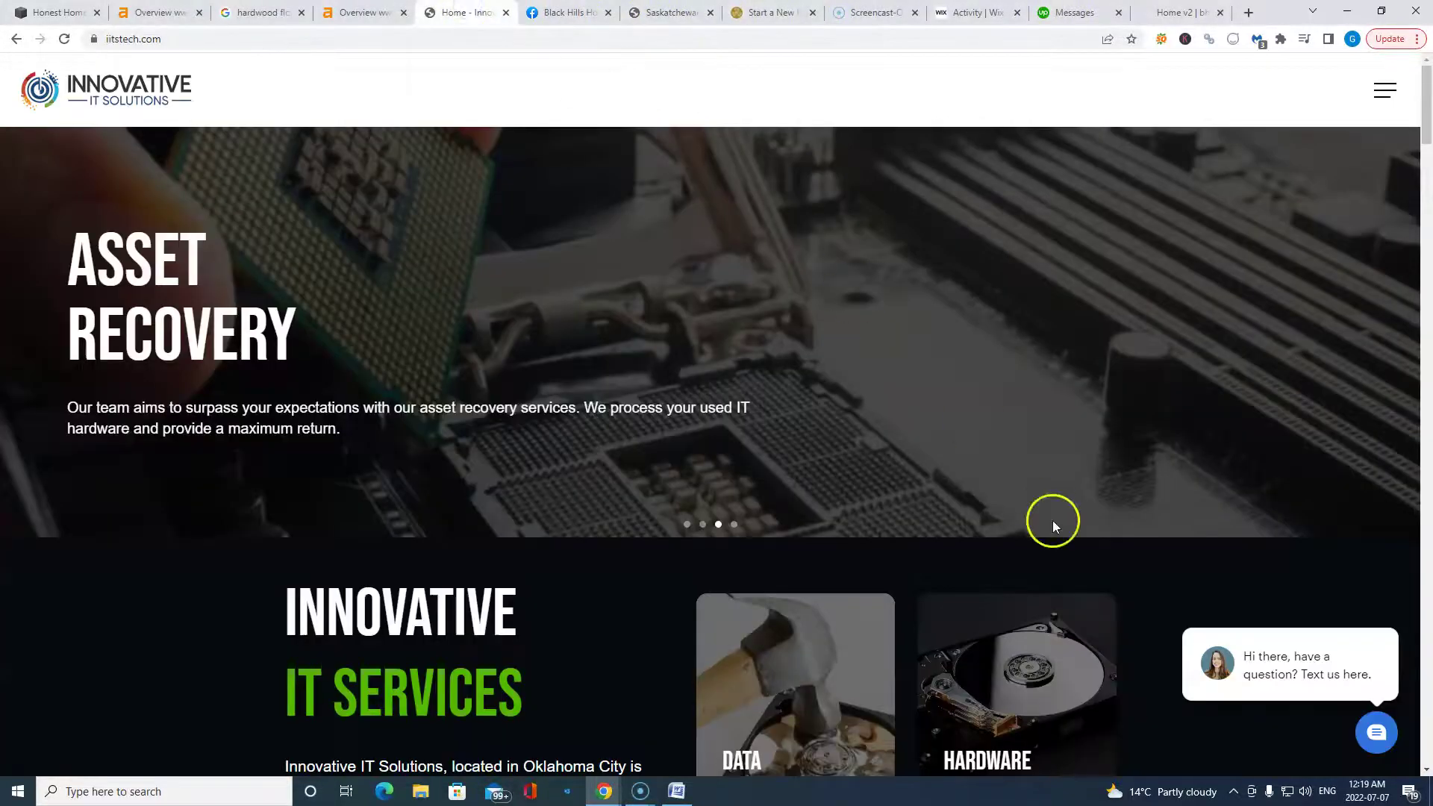
scroll(1136, 625, down, 10)
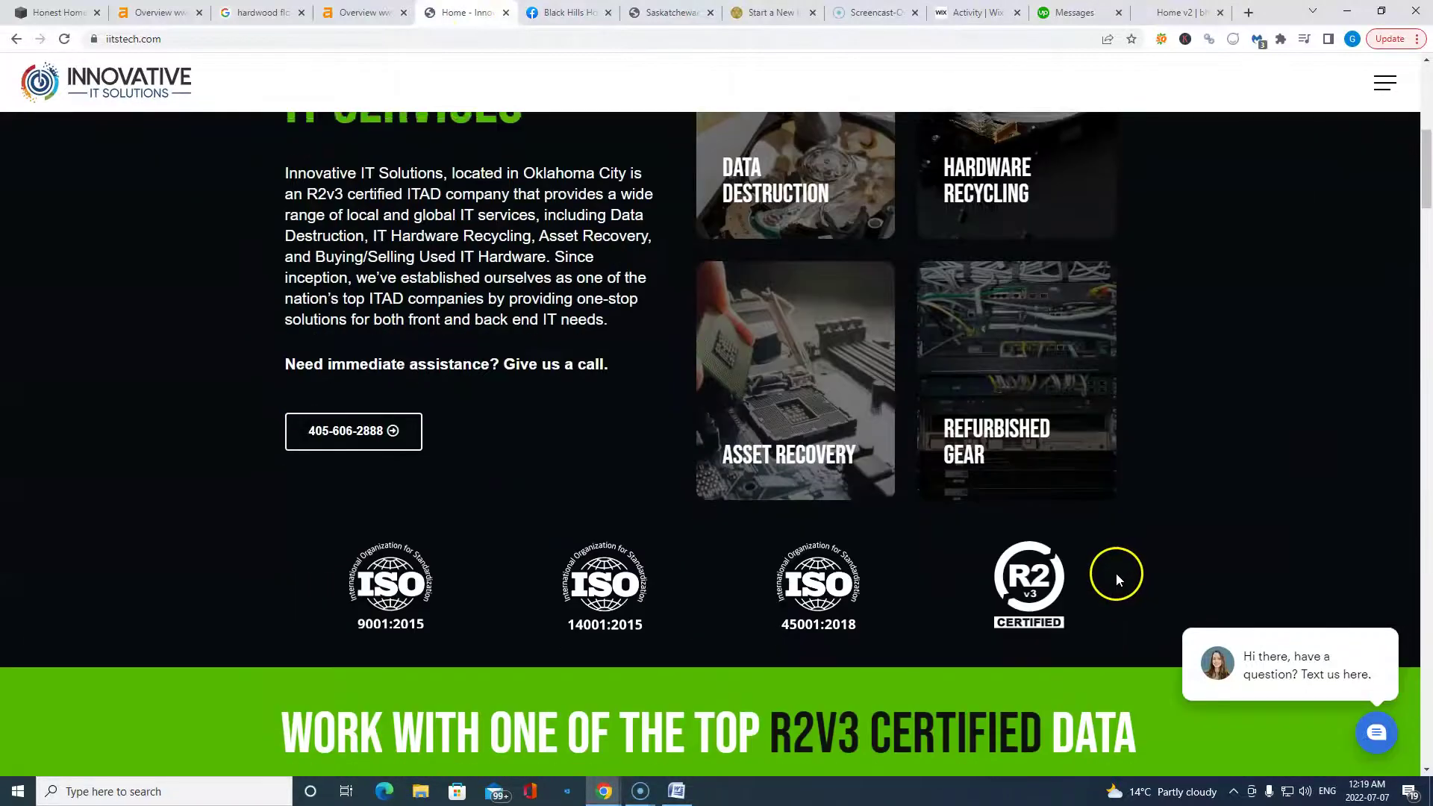
scroll(1102, 561, down, 15)
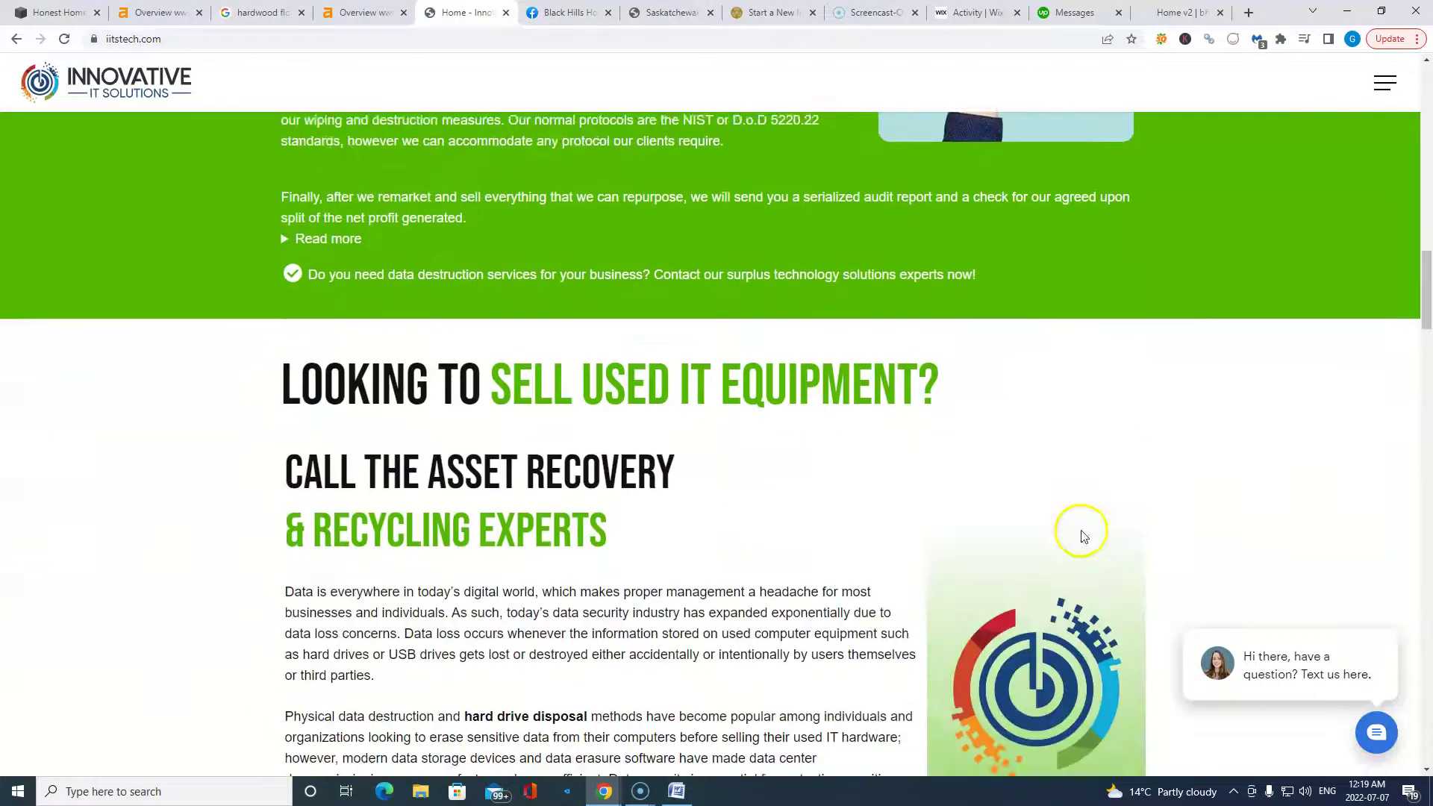
scroll(1081, 530, down, 13)
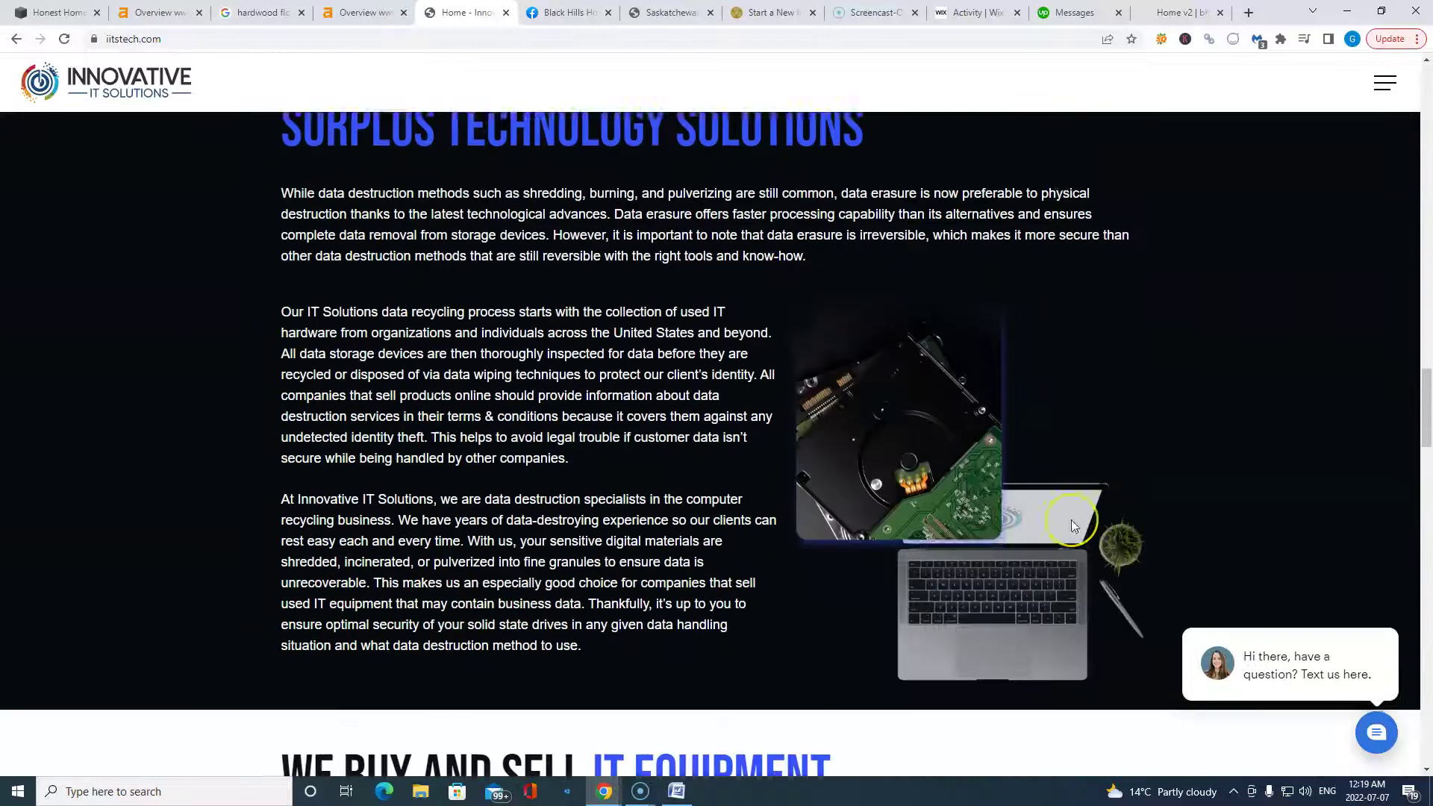
scroll(1072, 526, down, 15)
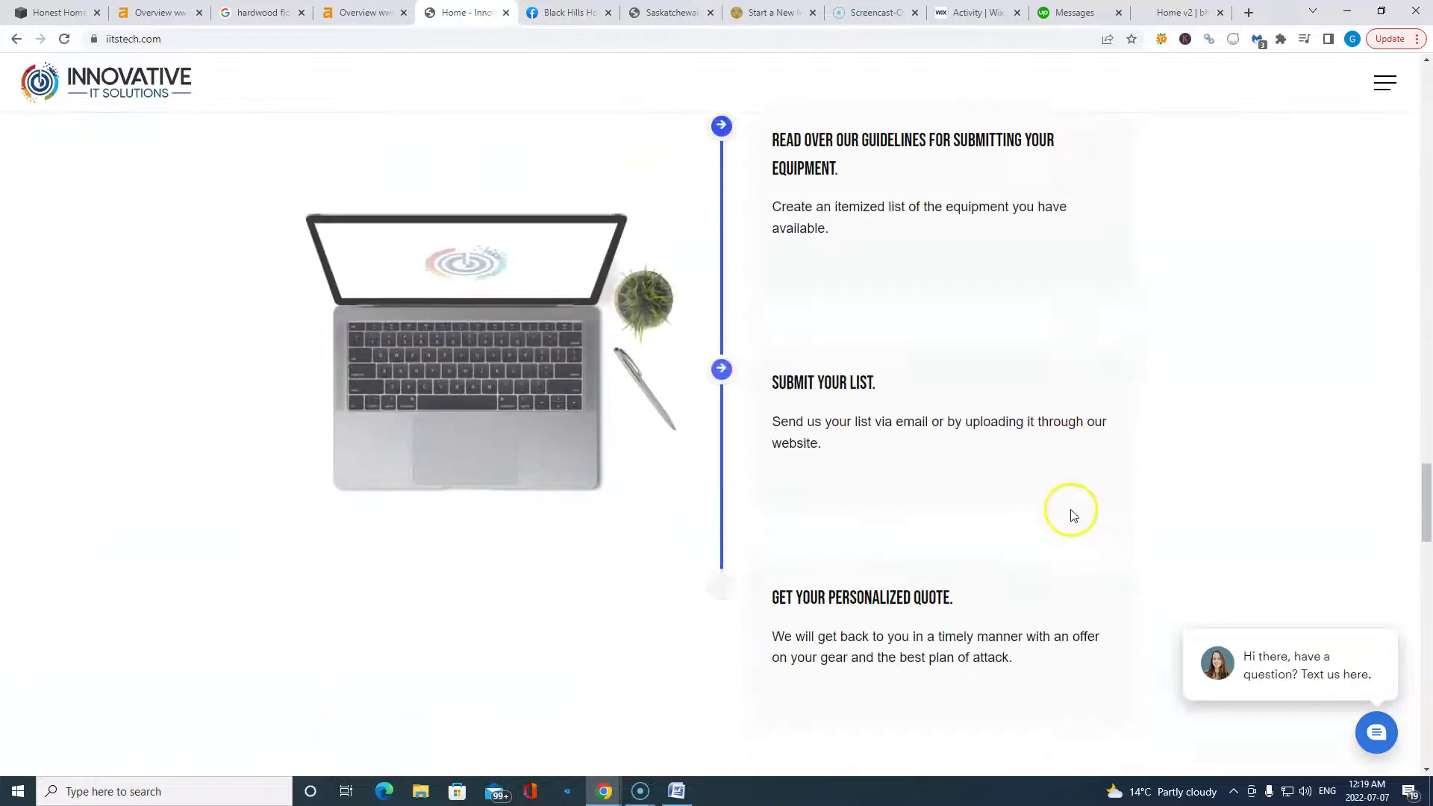
scroll(1071, 511, down, 5)
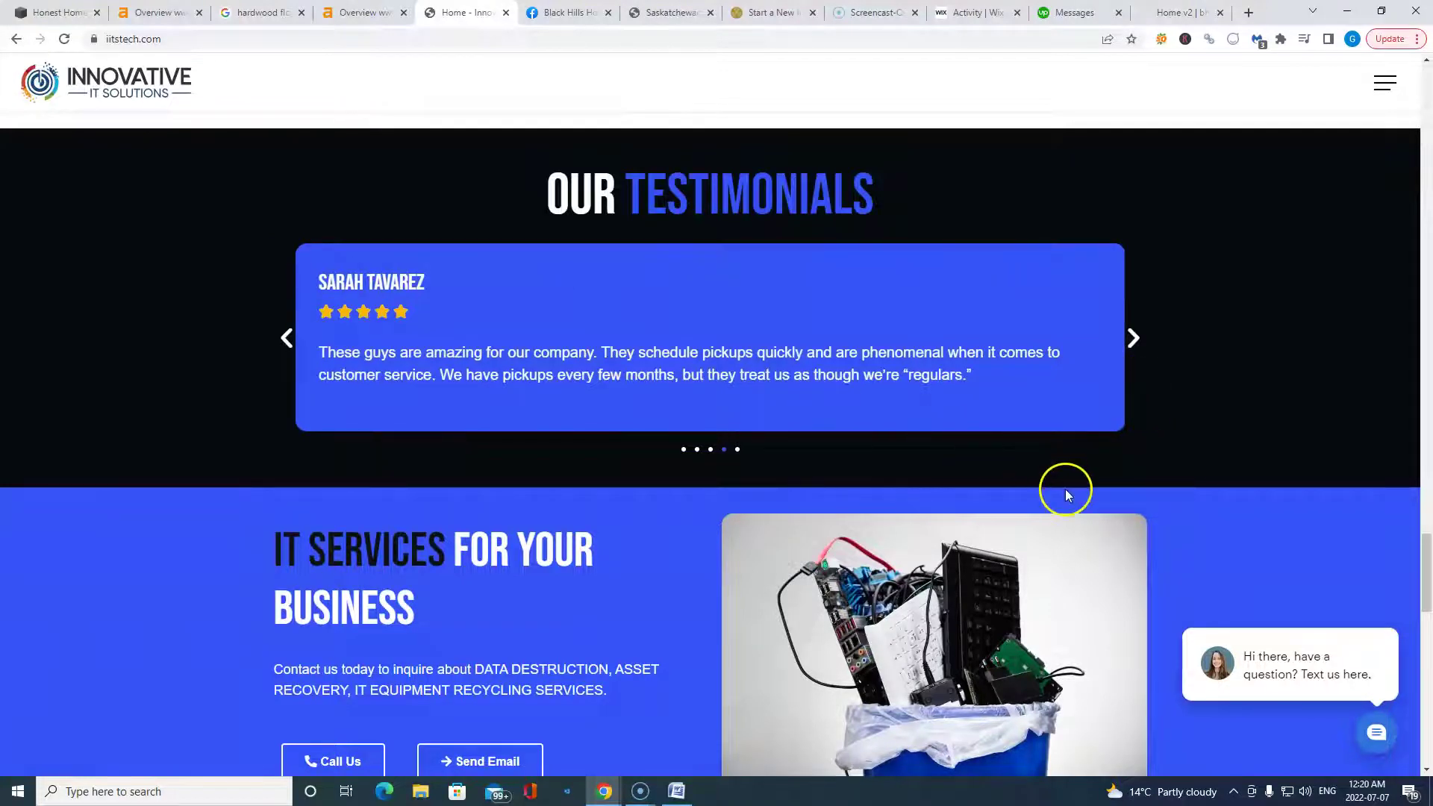
scroll(1066, 490, down, 1)
scroll(1225, 487, down, 5)
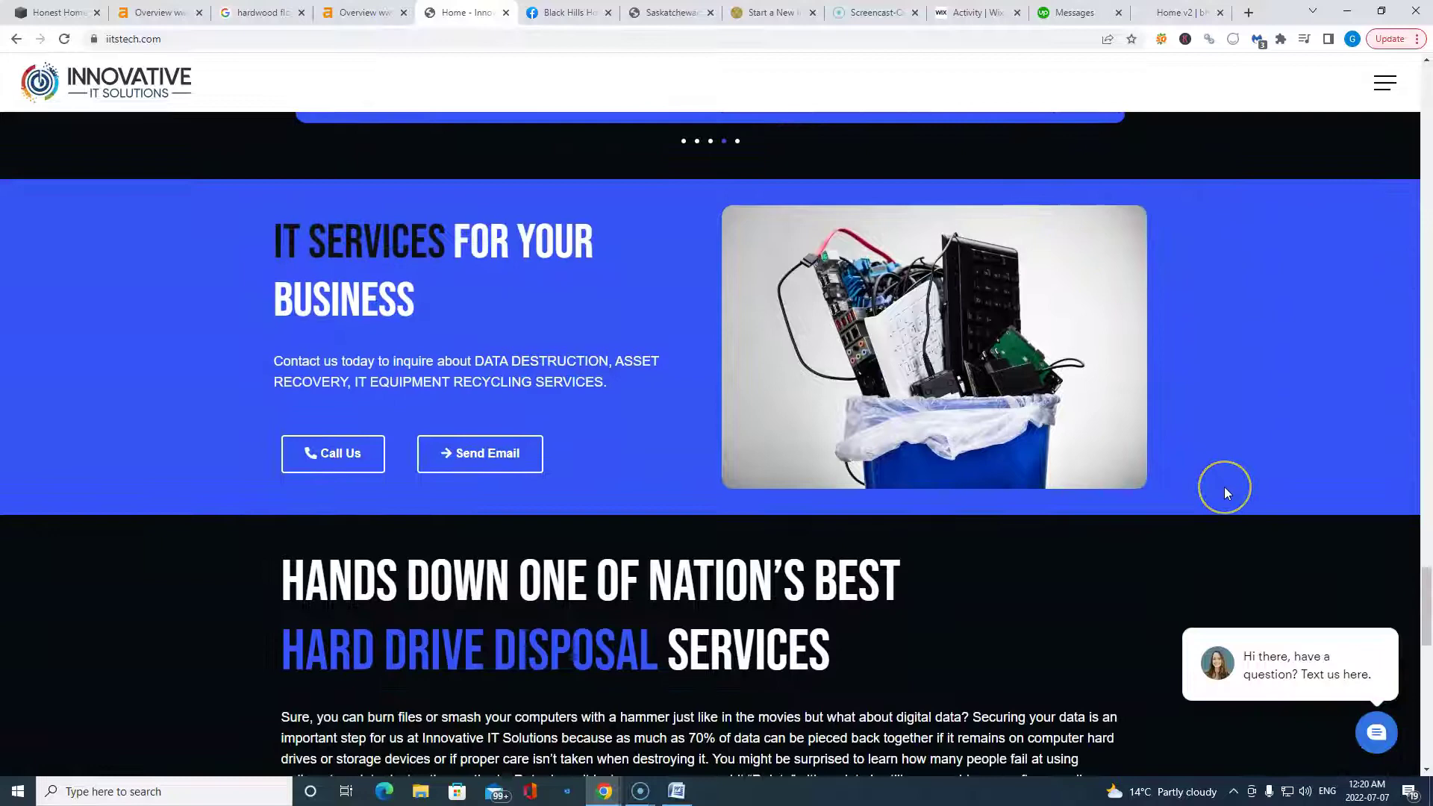
scroll(1225, 493, down, 6)
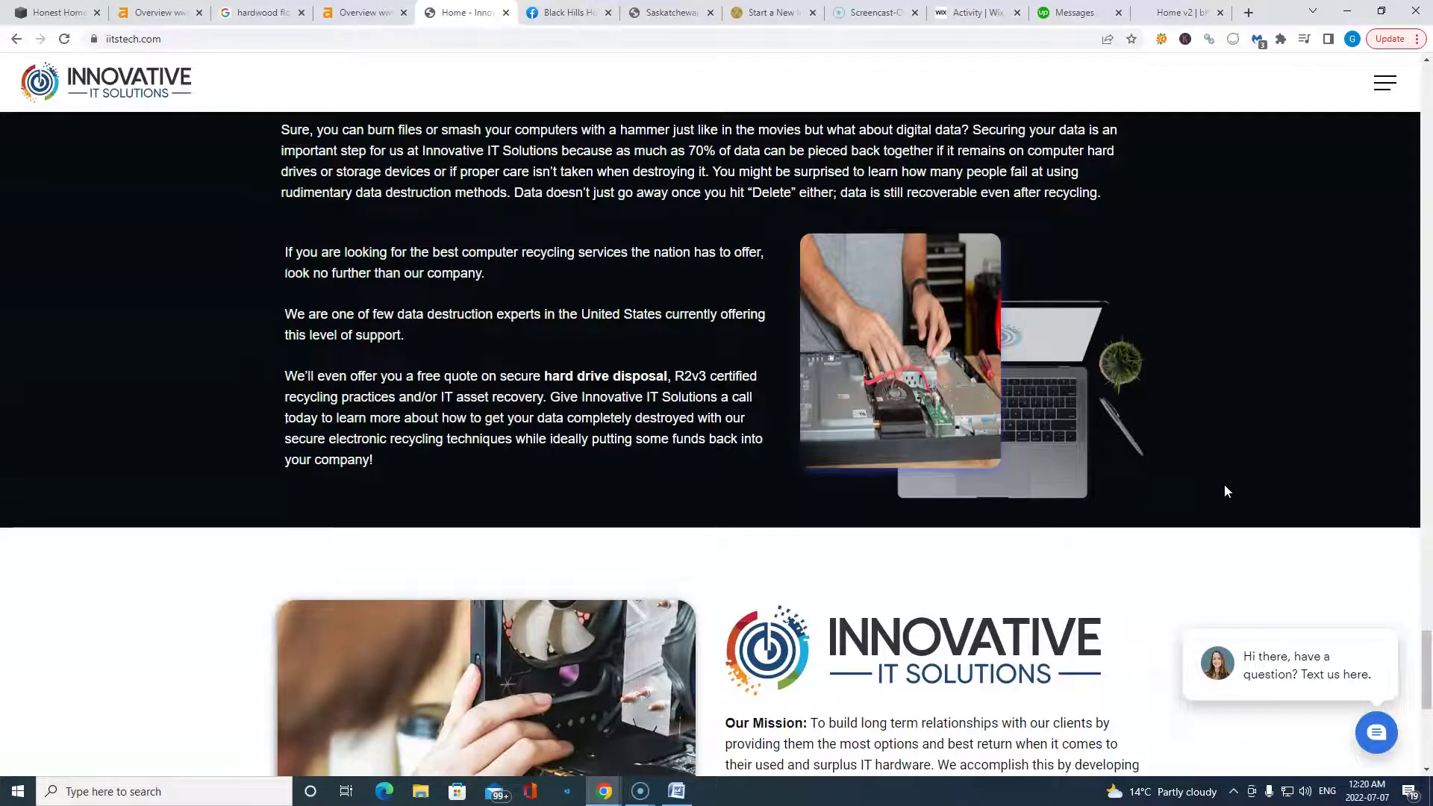
scroll(1226, 492, down, 1)
scroll(1225, 489, down, 6)
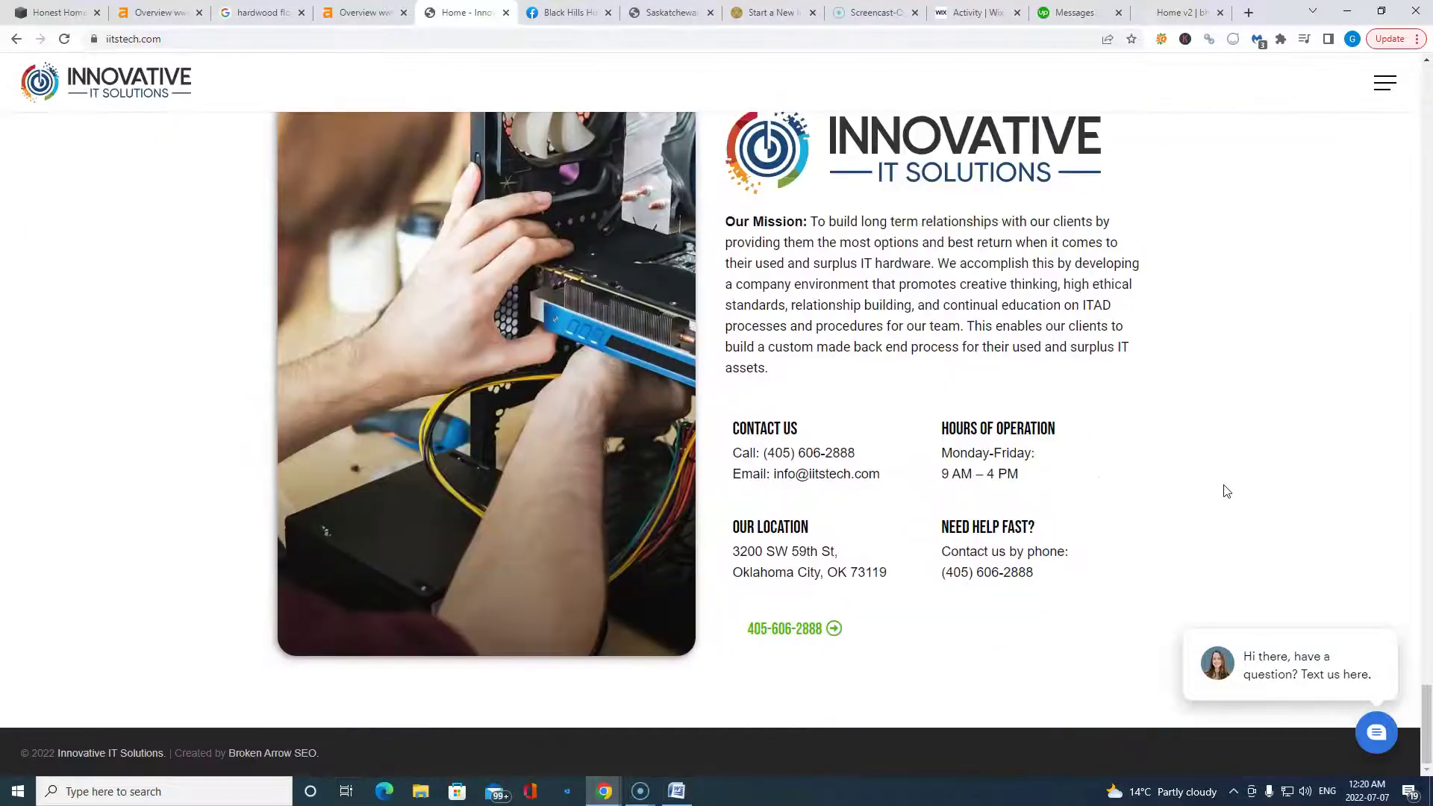
scroll(1223, 488, up, 5)
scroll(1226, 478, up, 20)
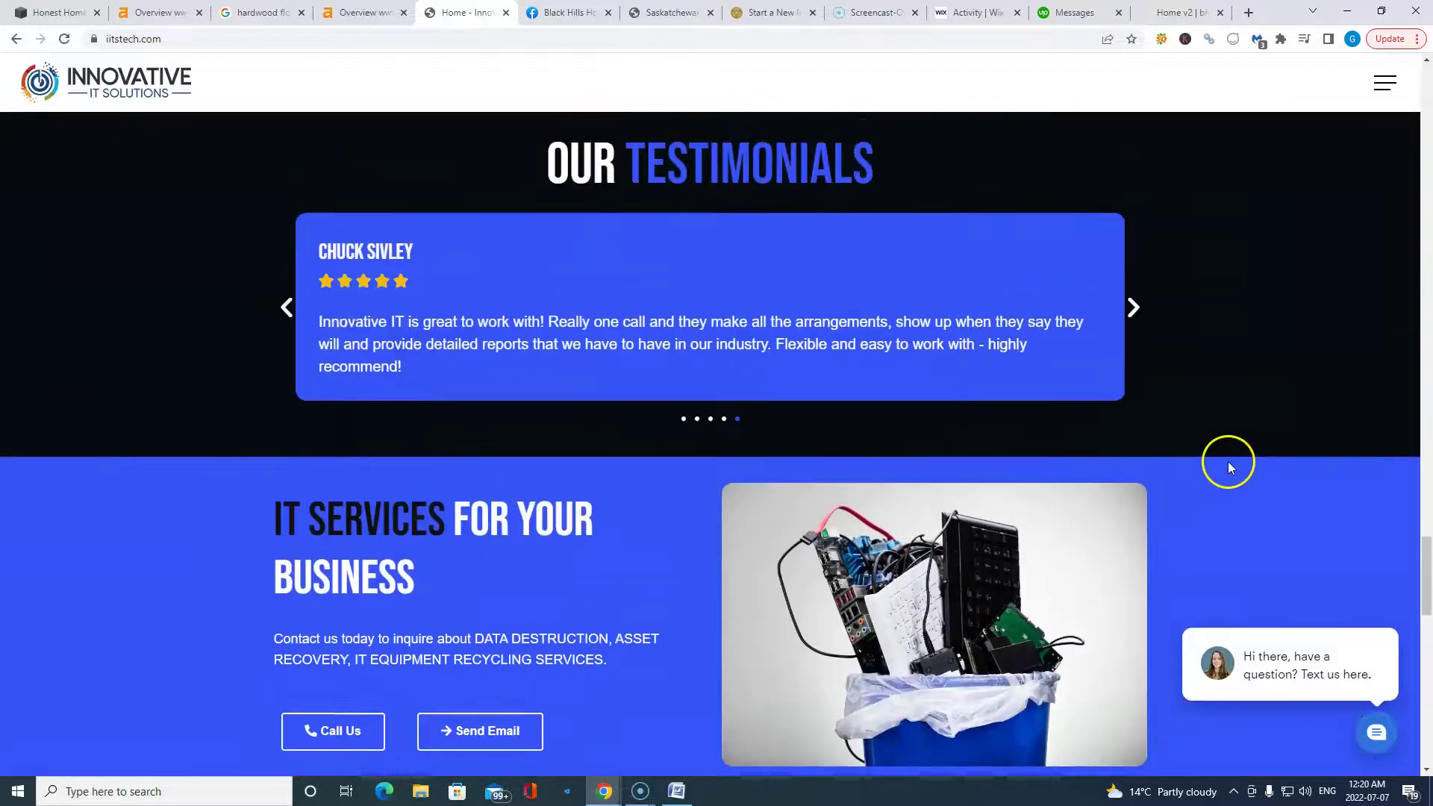
scroll(1245, 469, up, 20)
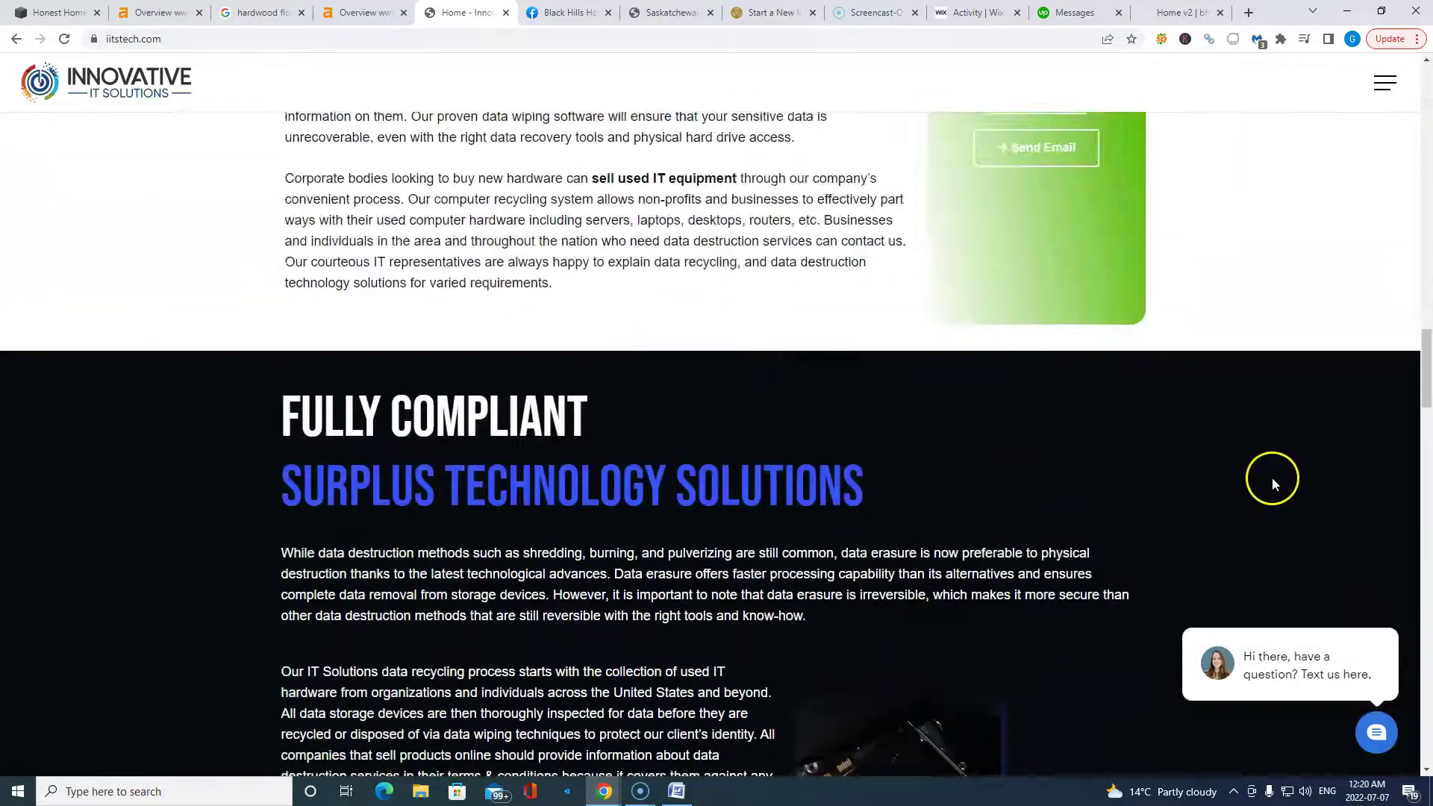
scroll(1284, 474, up, 20)
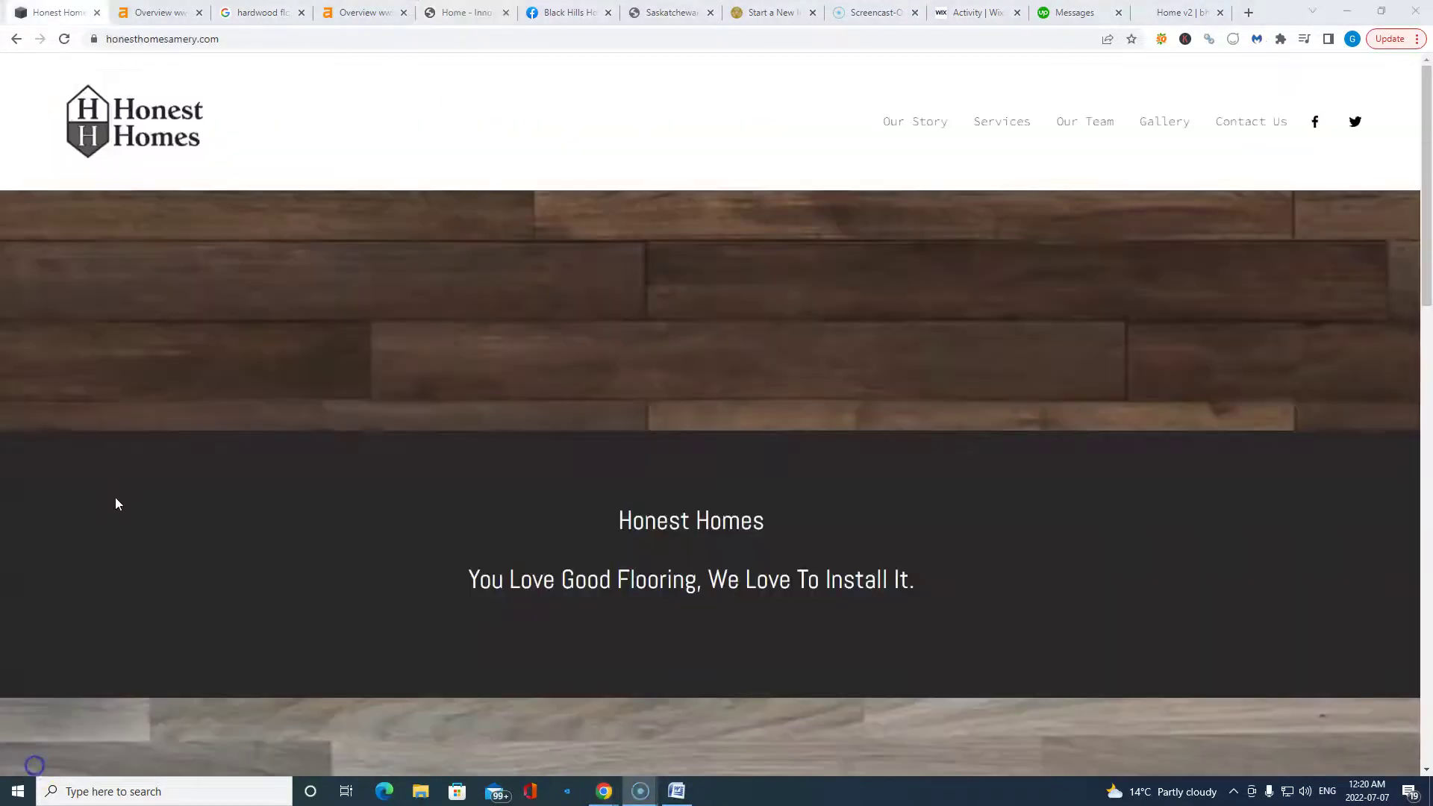
Return to the Honest Homes home page and dismiss the Combo Cleaner update window.
key(ctrl+1)
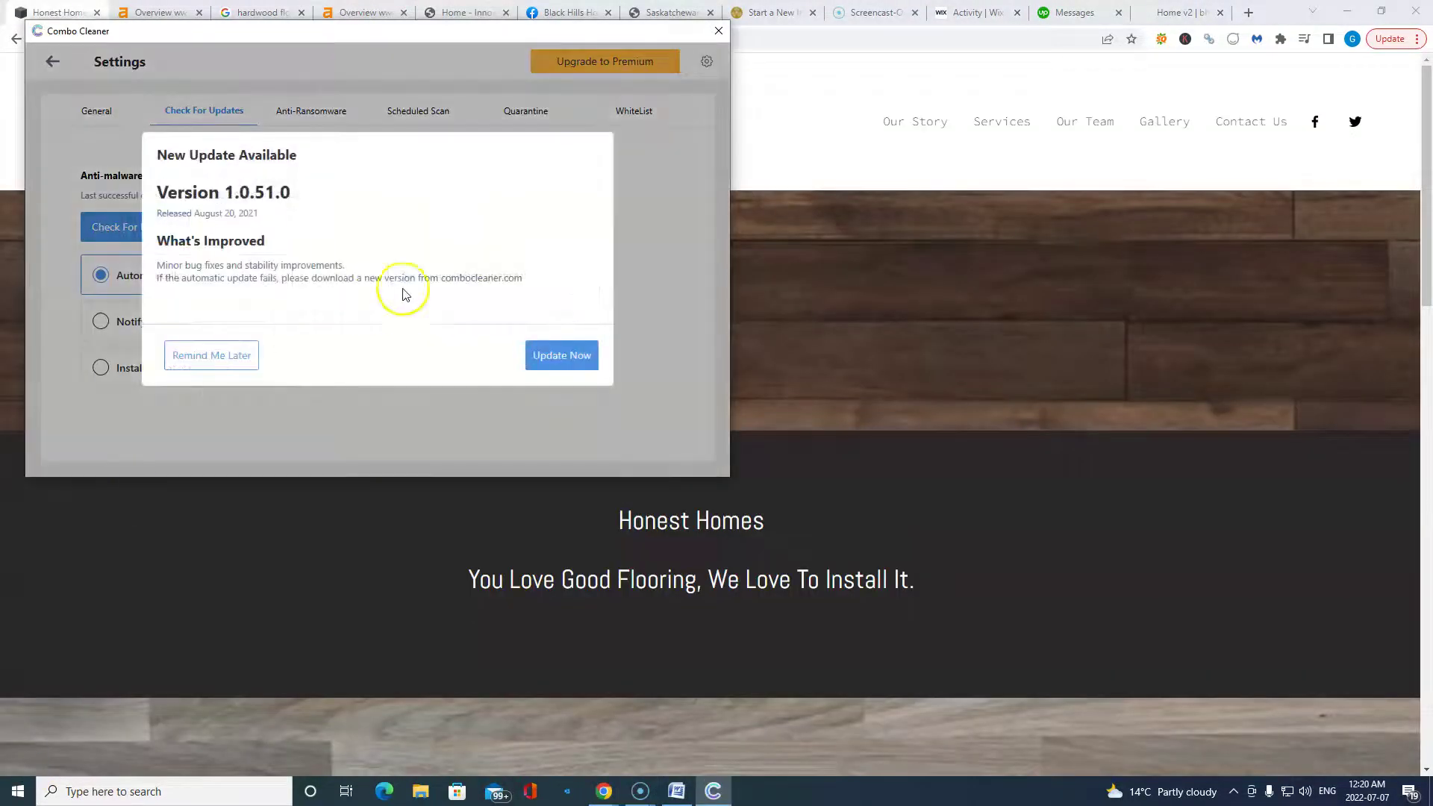
click(718, 31)
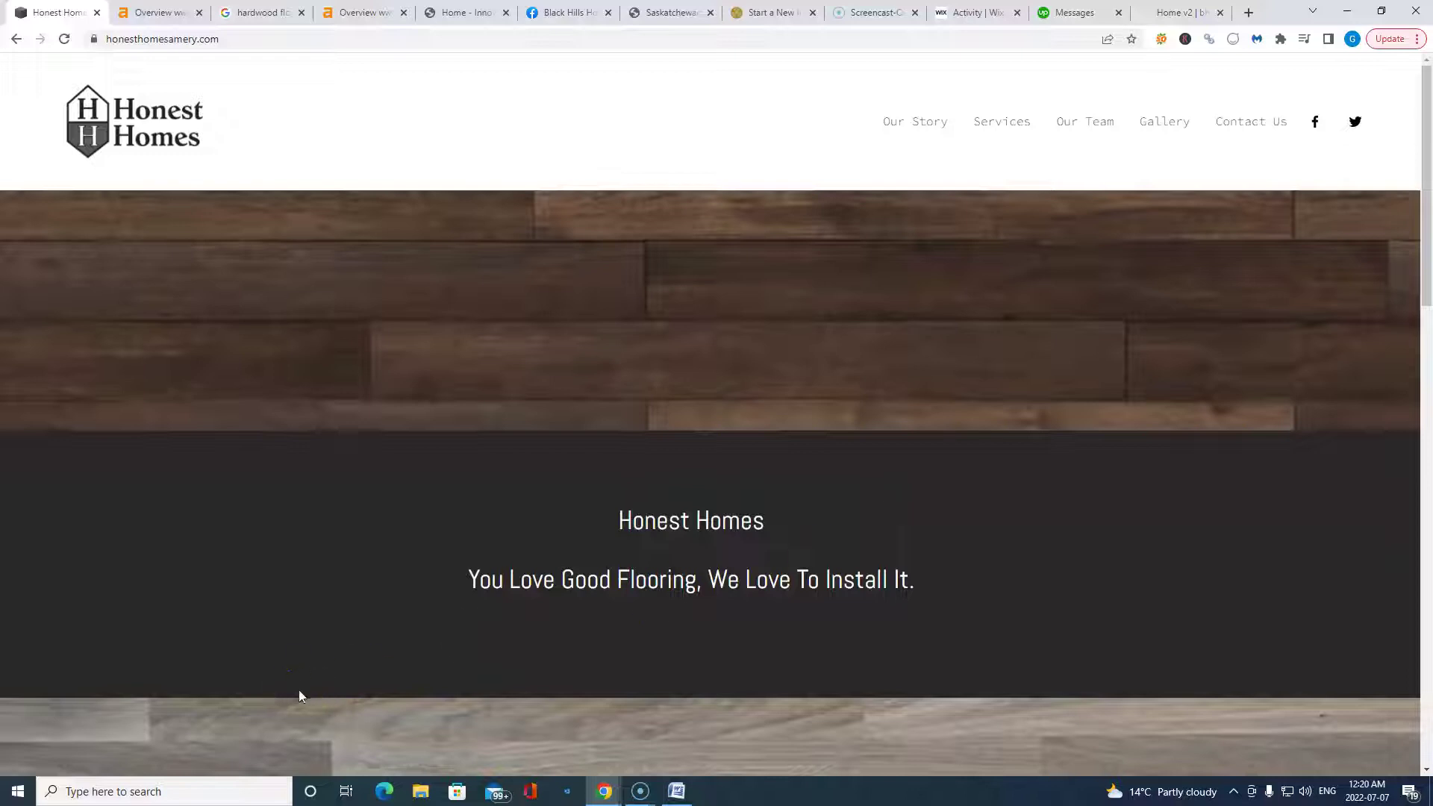
click(318, 697)
Compare the Ahrefs overviews of honesthomesamery.com and wedgewoodfloors.com.
key(ctrl+Tab)
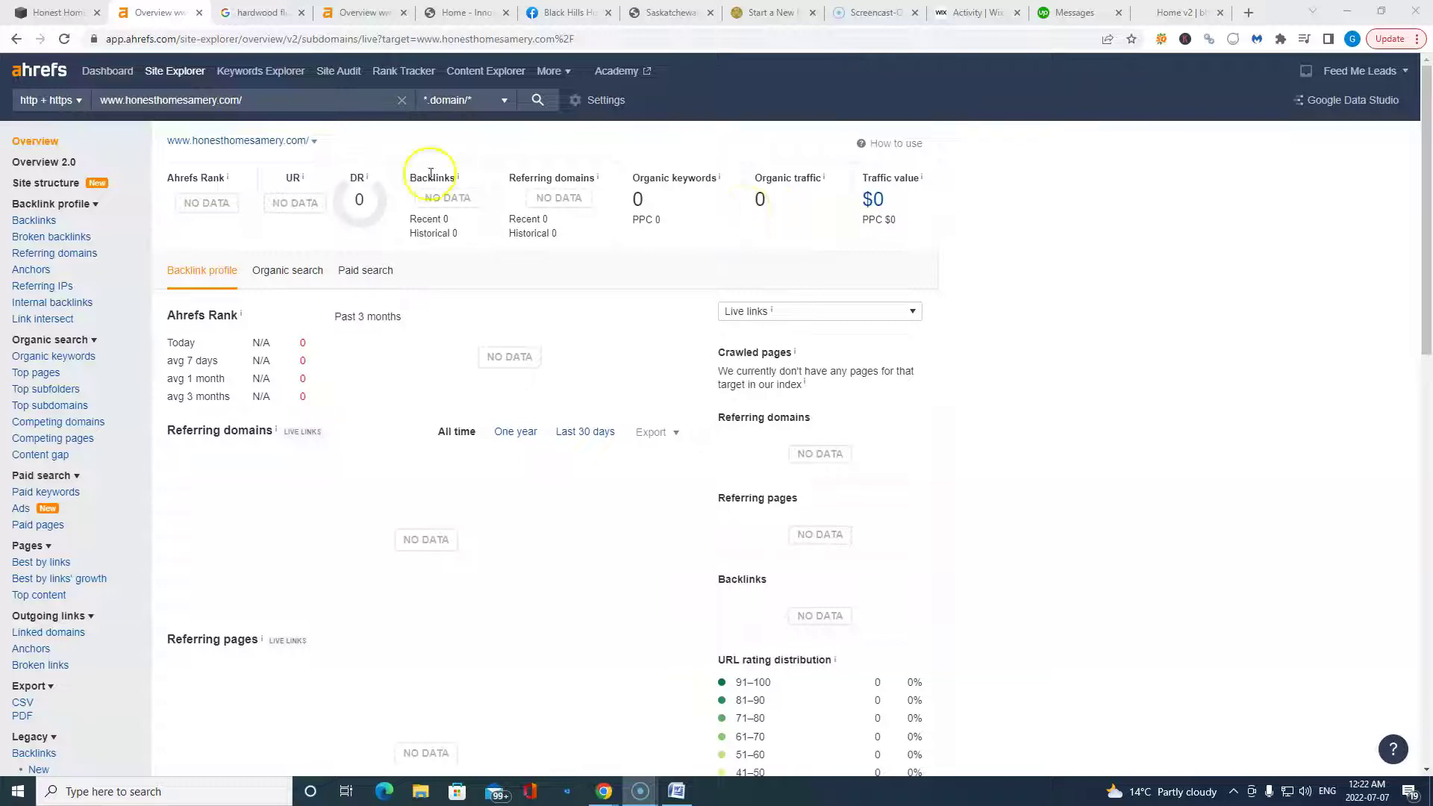
click(366, 12)
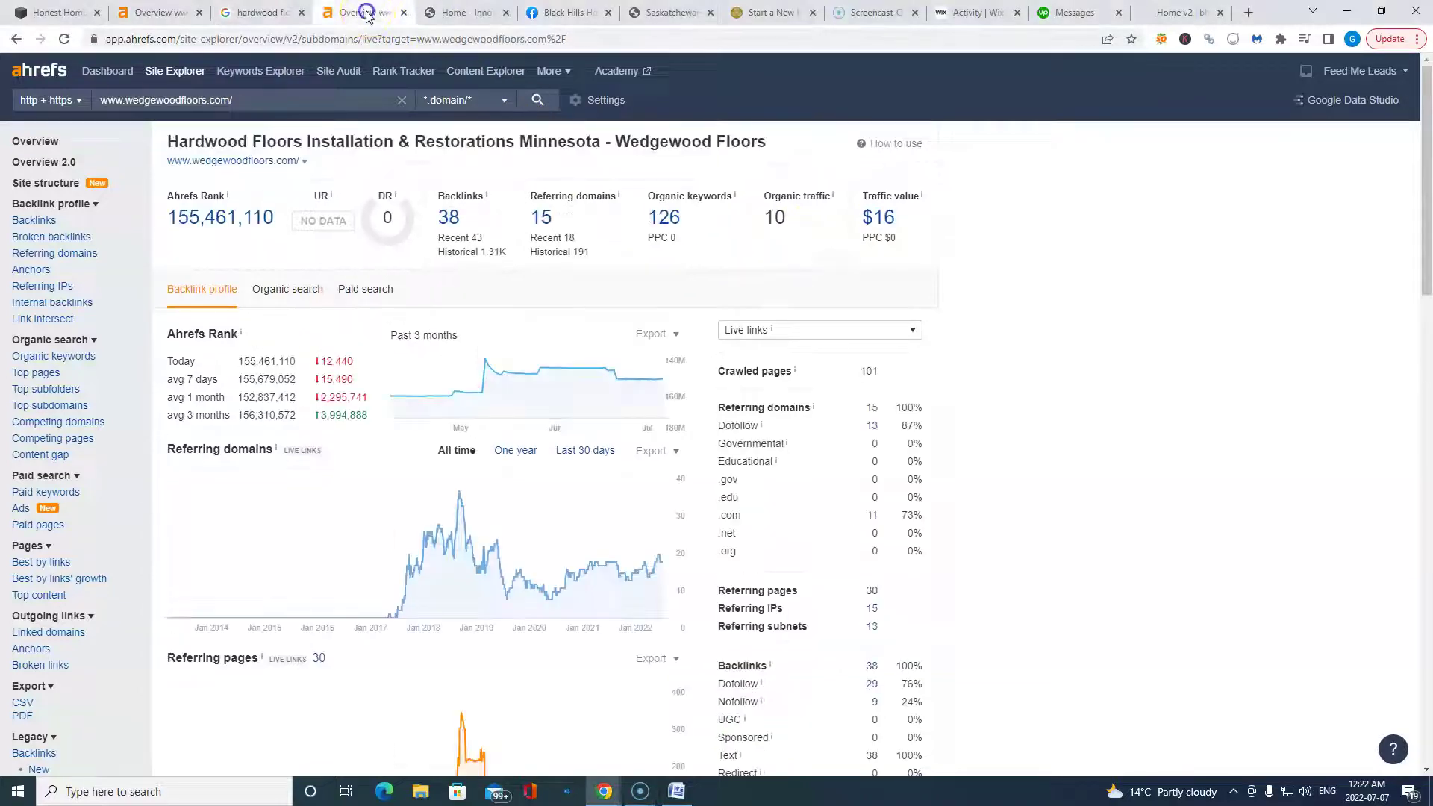
Go to the Google results for "woodbury mn hardwood flooring" and examine the map listings and top organic results.
click(262, 12)
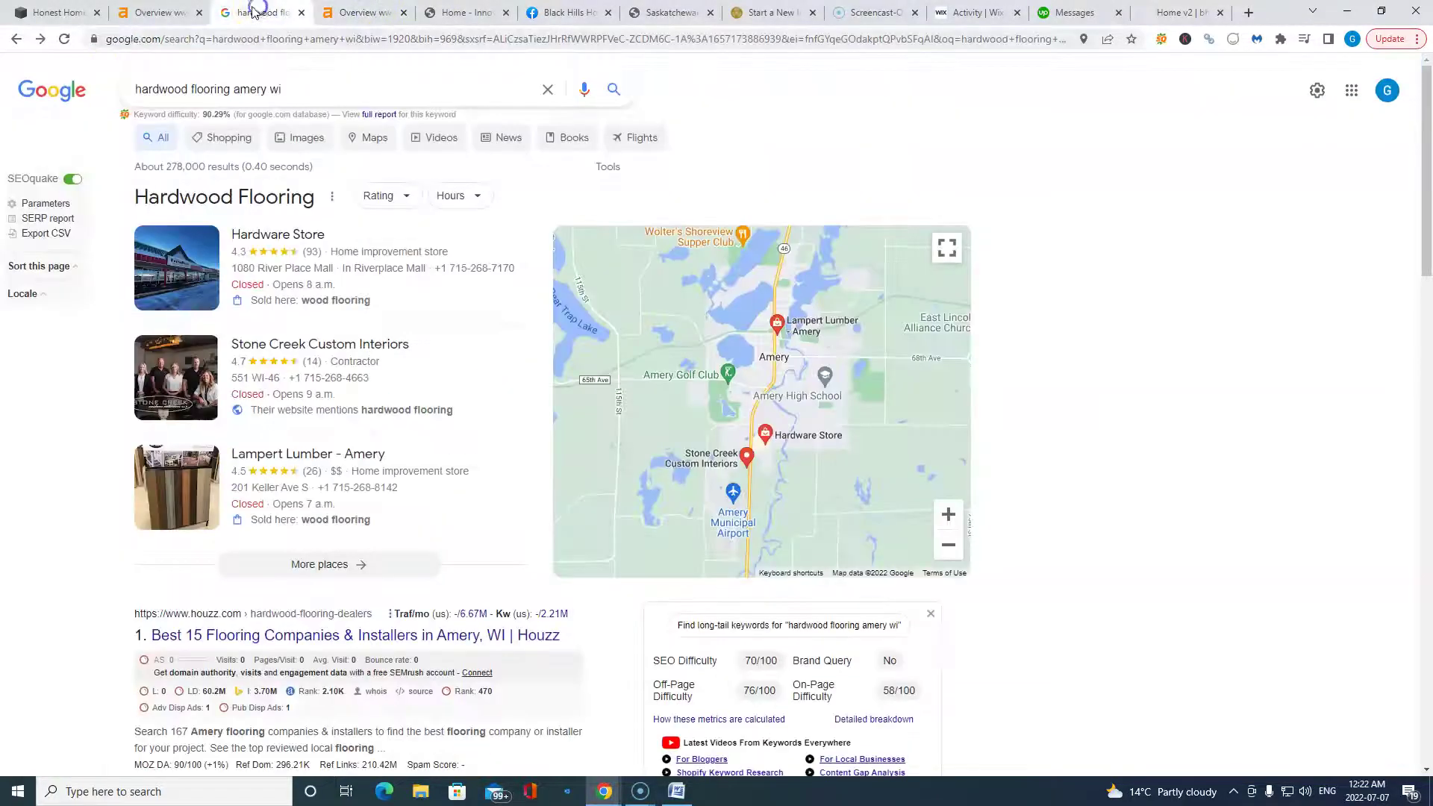
click(42, 41)
click(43, 41)
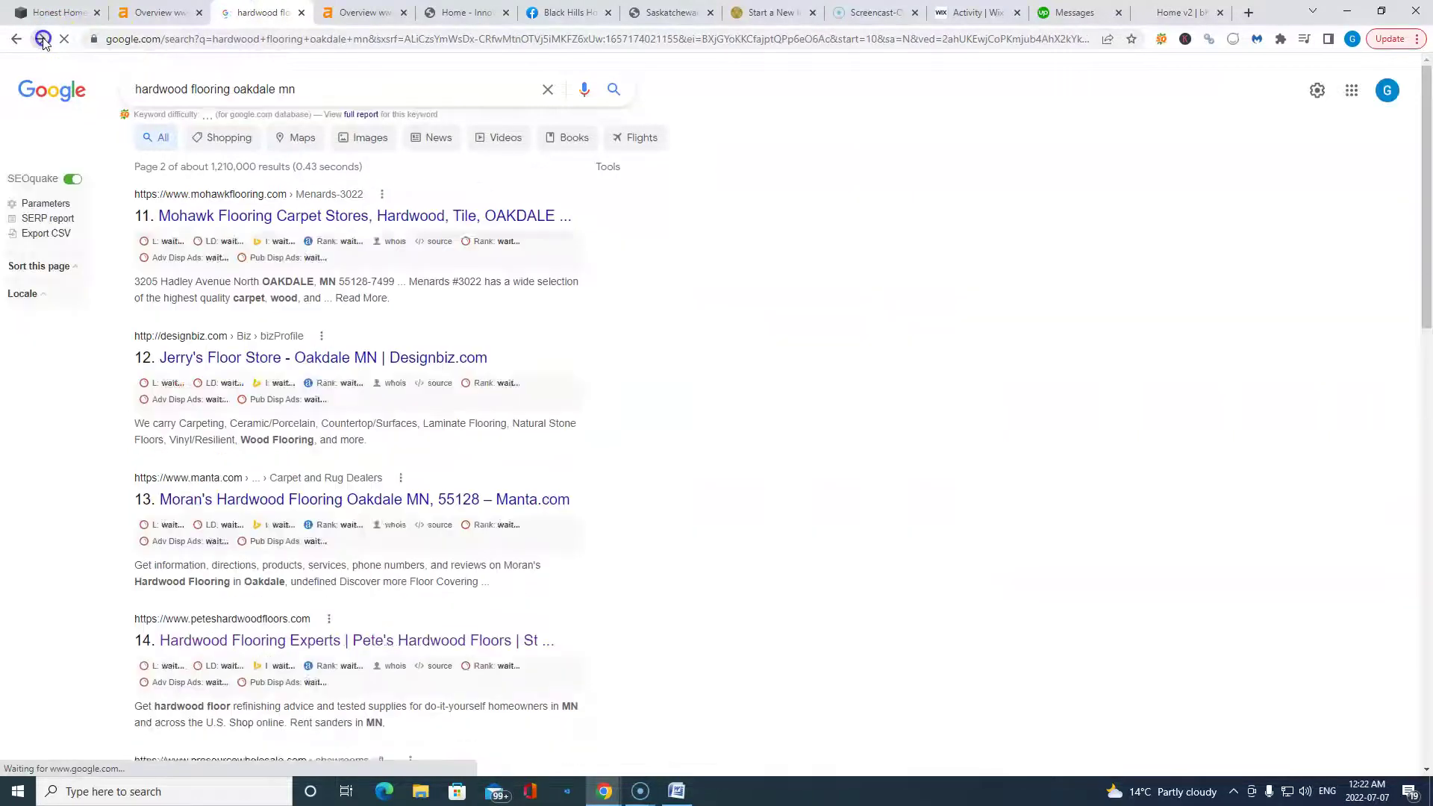
click(42, 42)
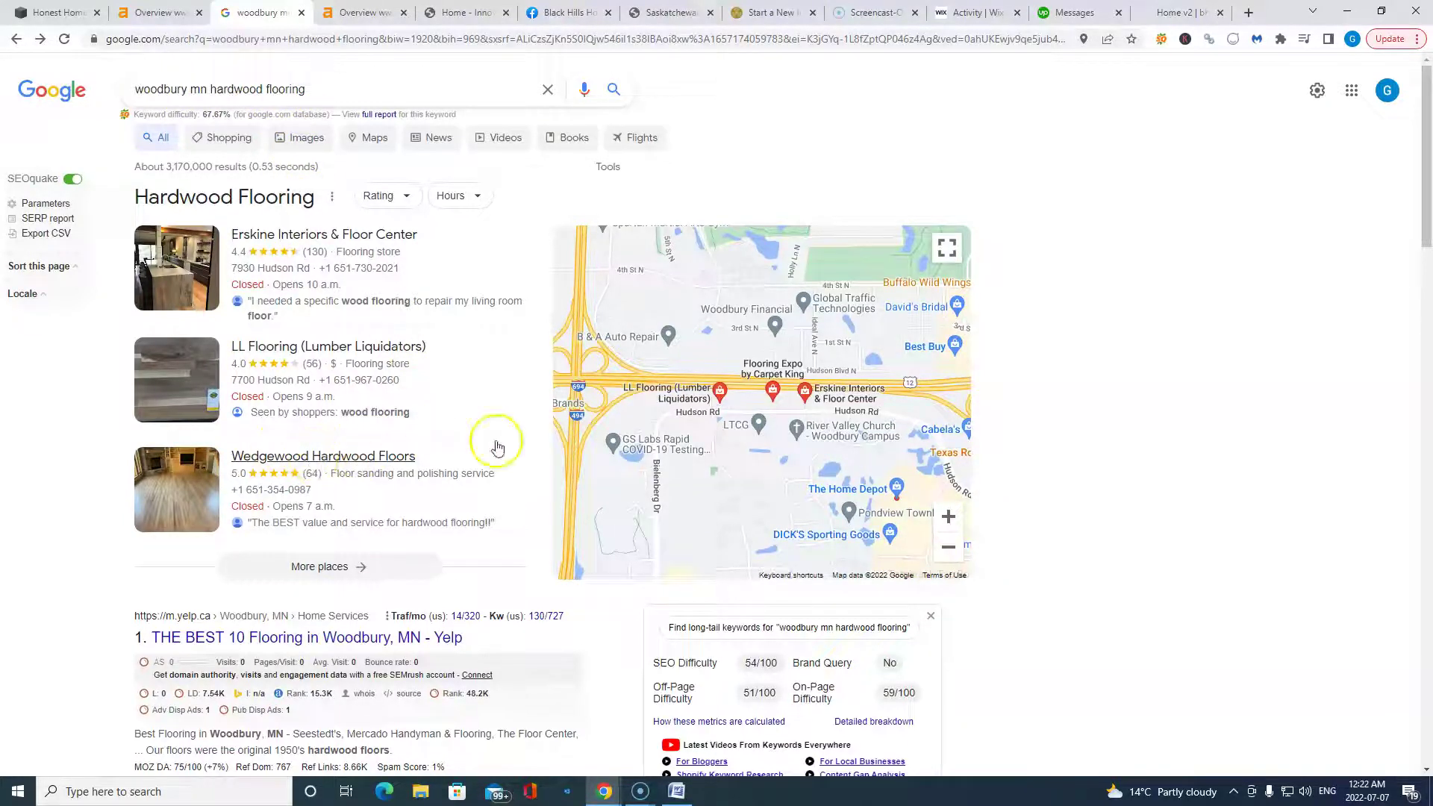
scroll(302, 439, down, 4)
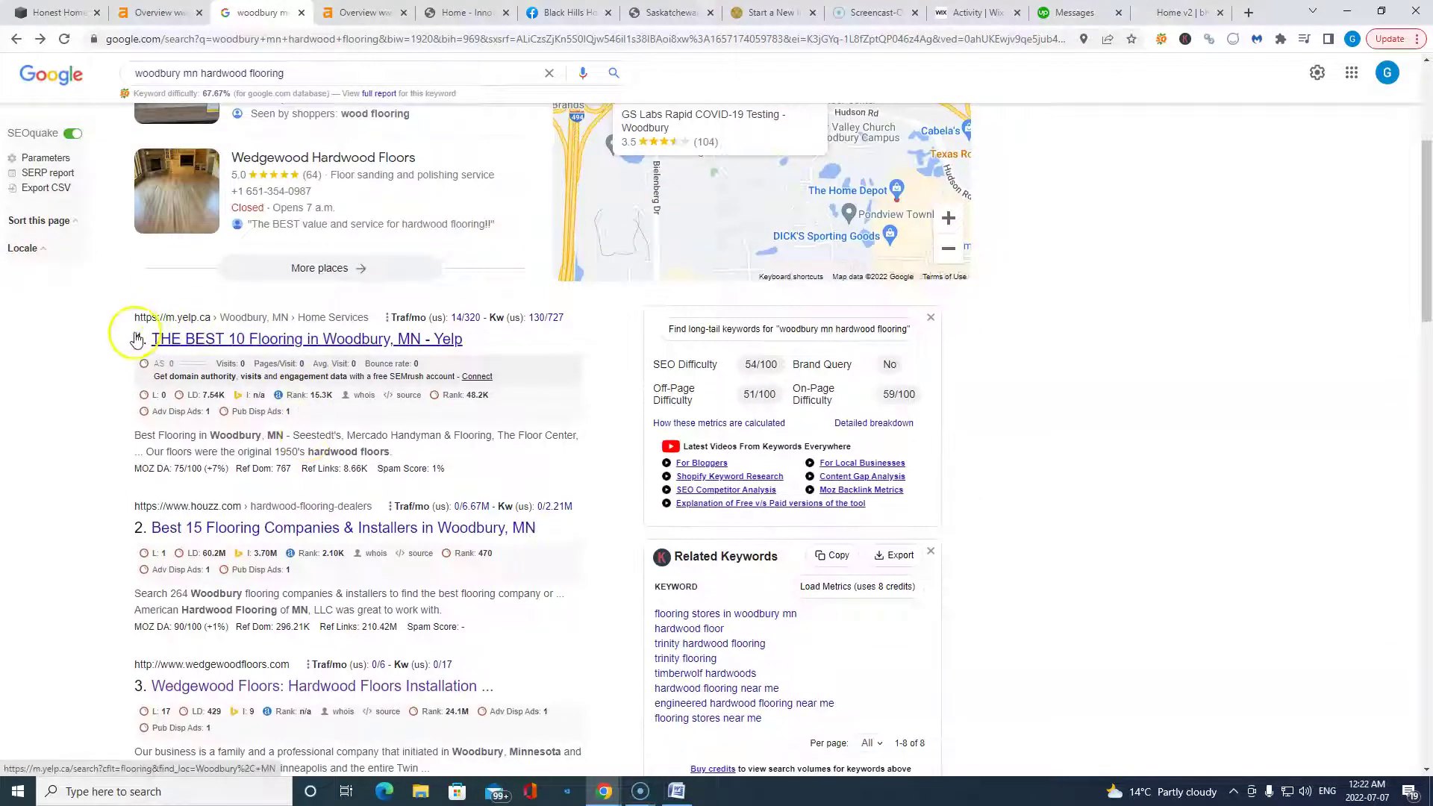
scroll(304, 460, down, 2)
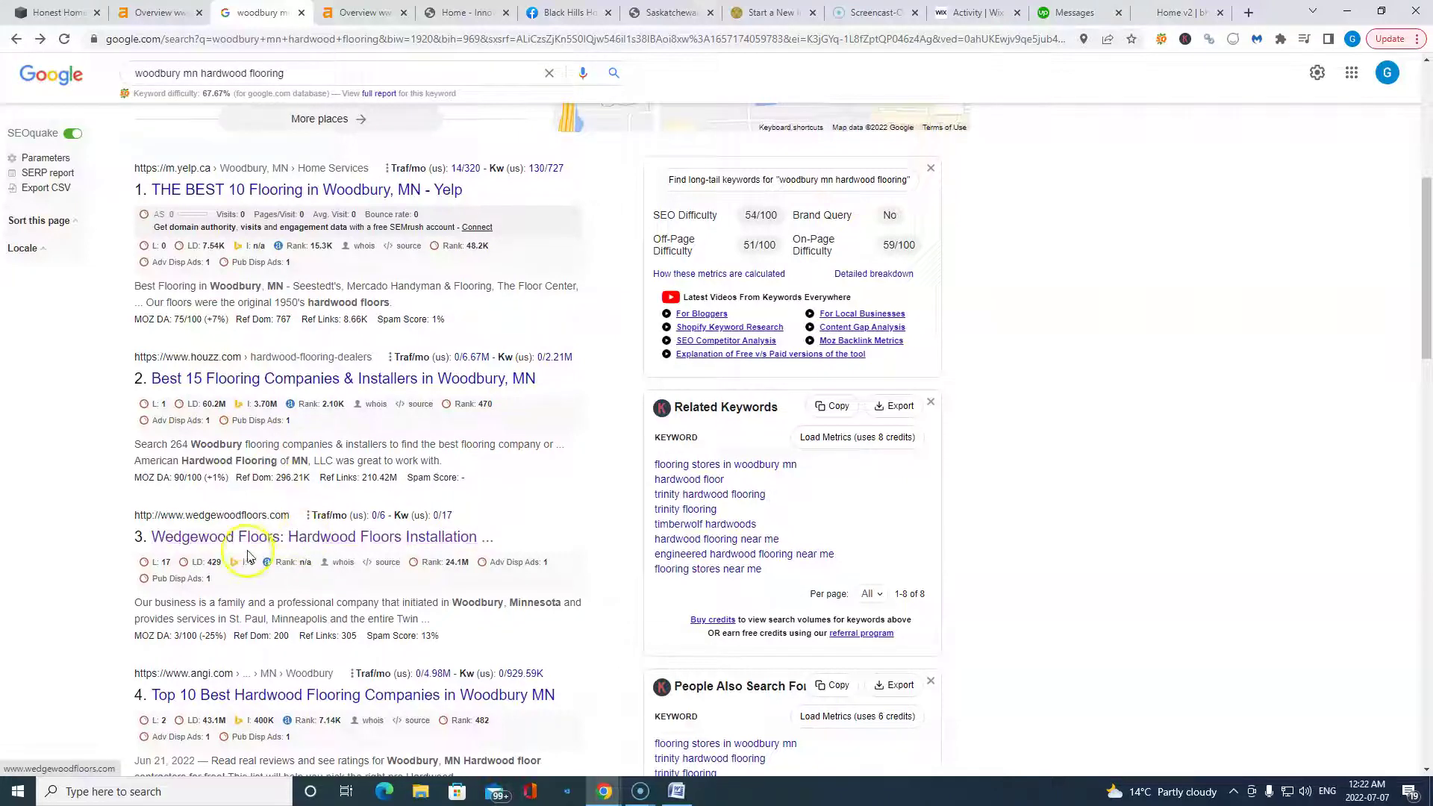
Open the Wedgewood Floors website from the search results and review its about, services, testimonials and portfolio sections.
click(200, 537)
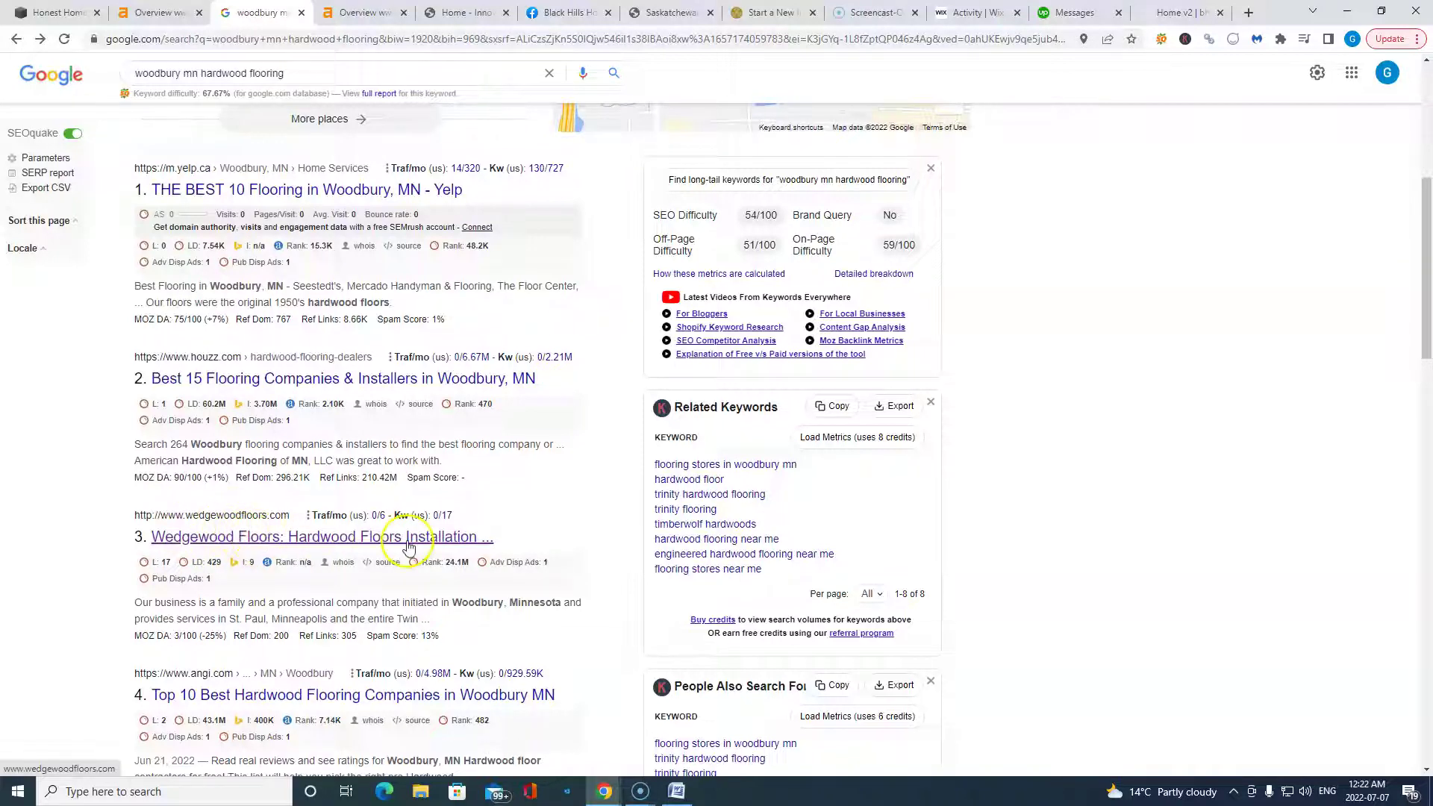
click(369, 547)
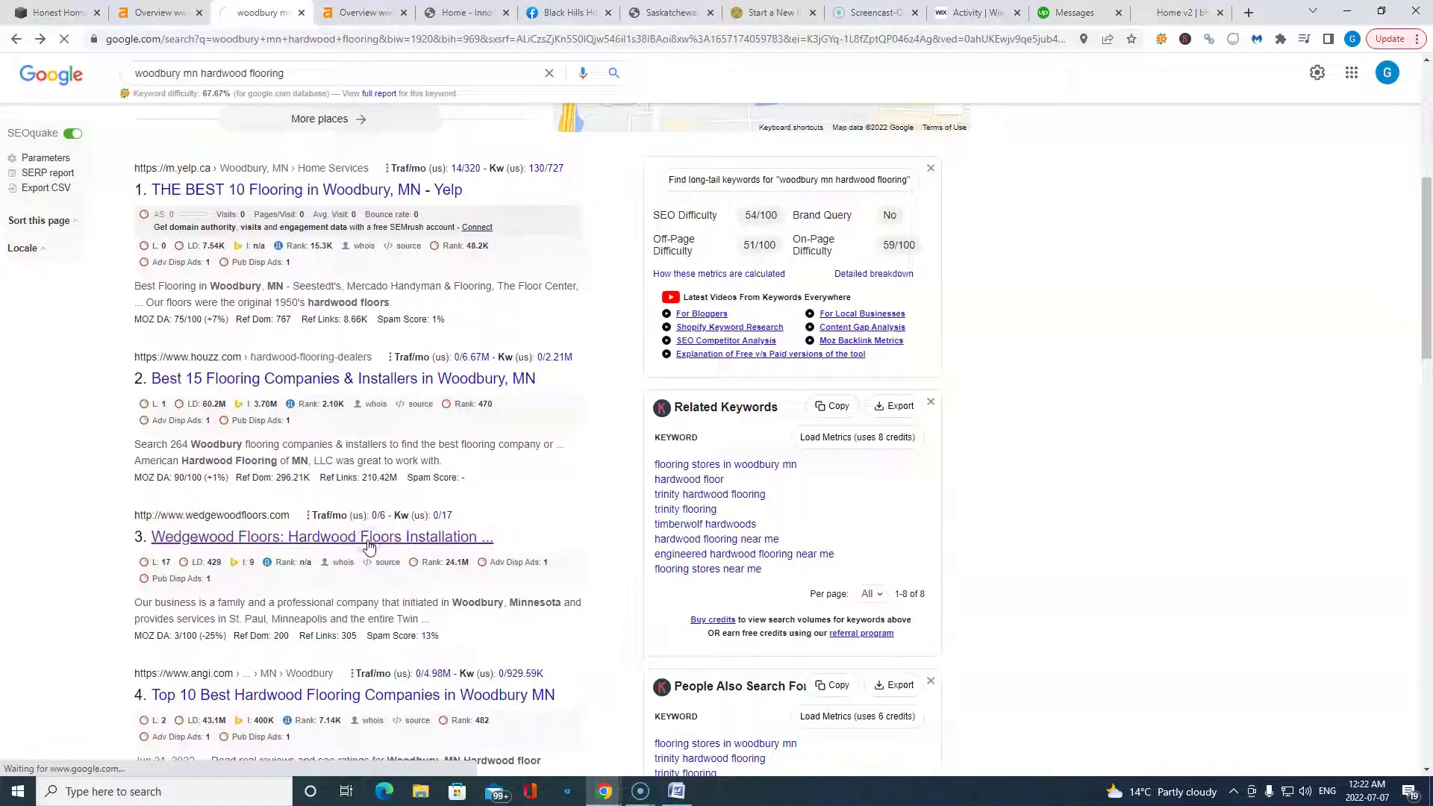
scroll(846, 494, down, 5)
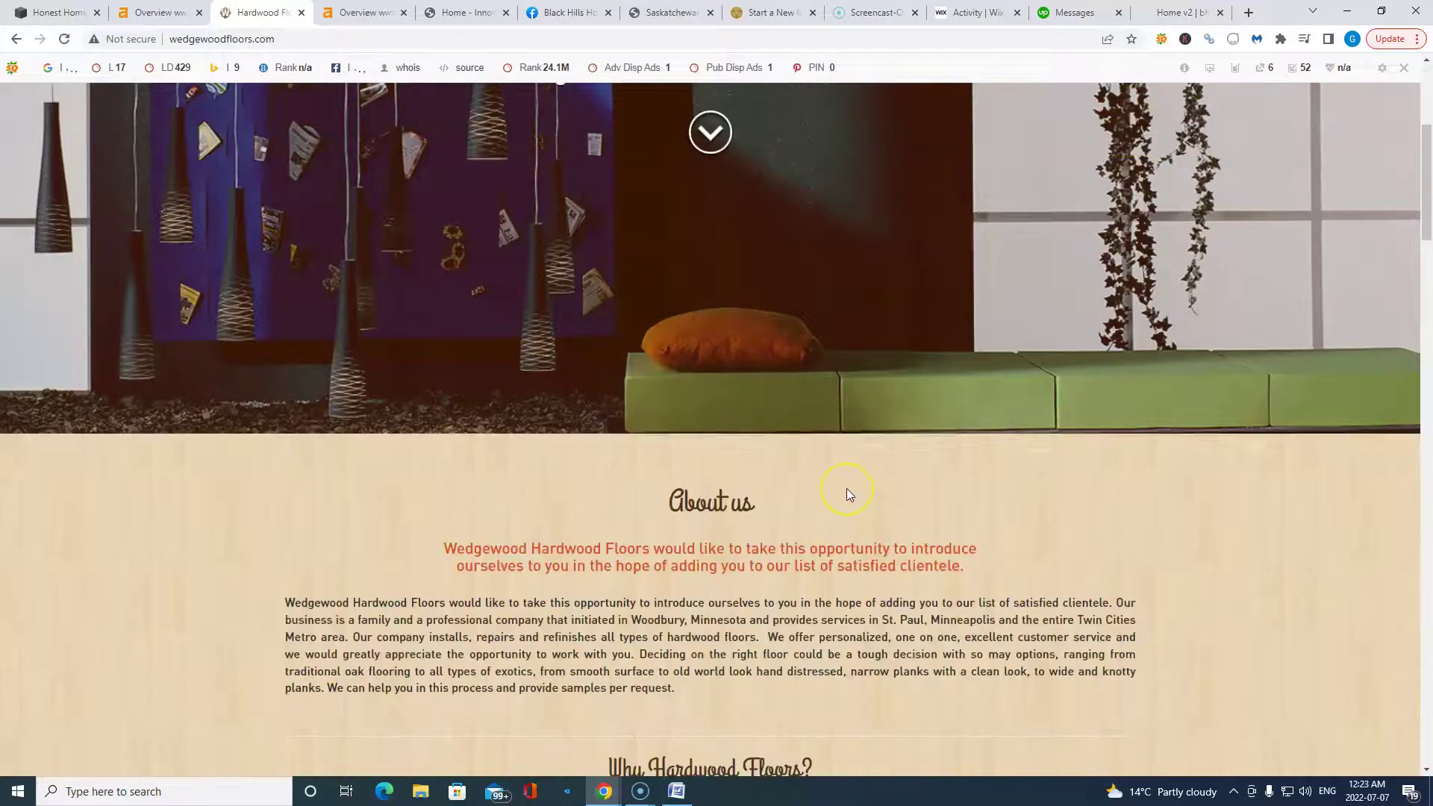
scroll(848, 493, down, 4)
scroll(711, 496, down, 5)
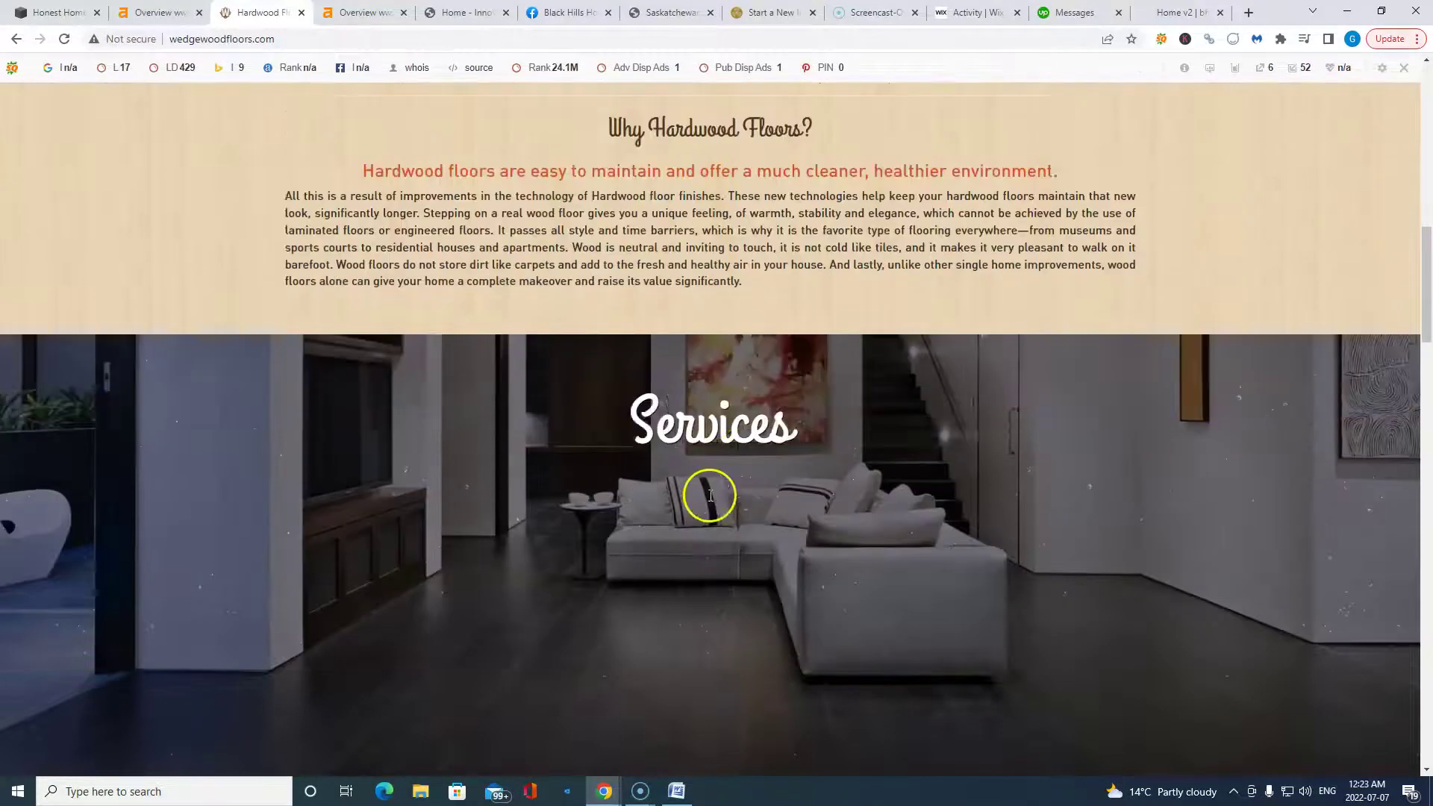
scroll(710, 496, down, 12)
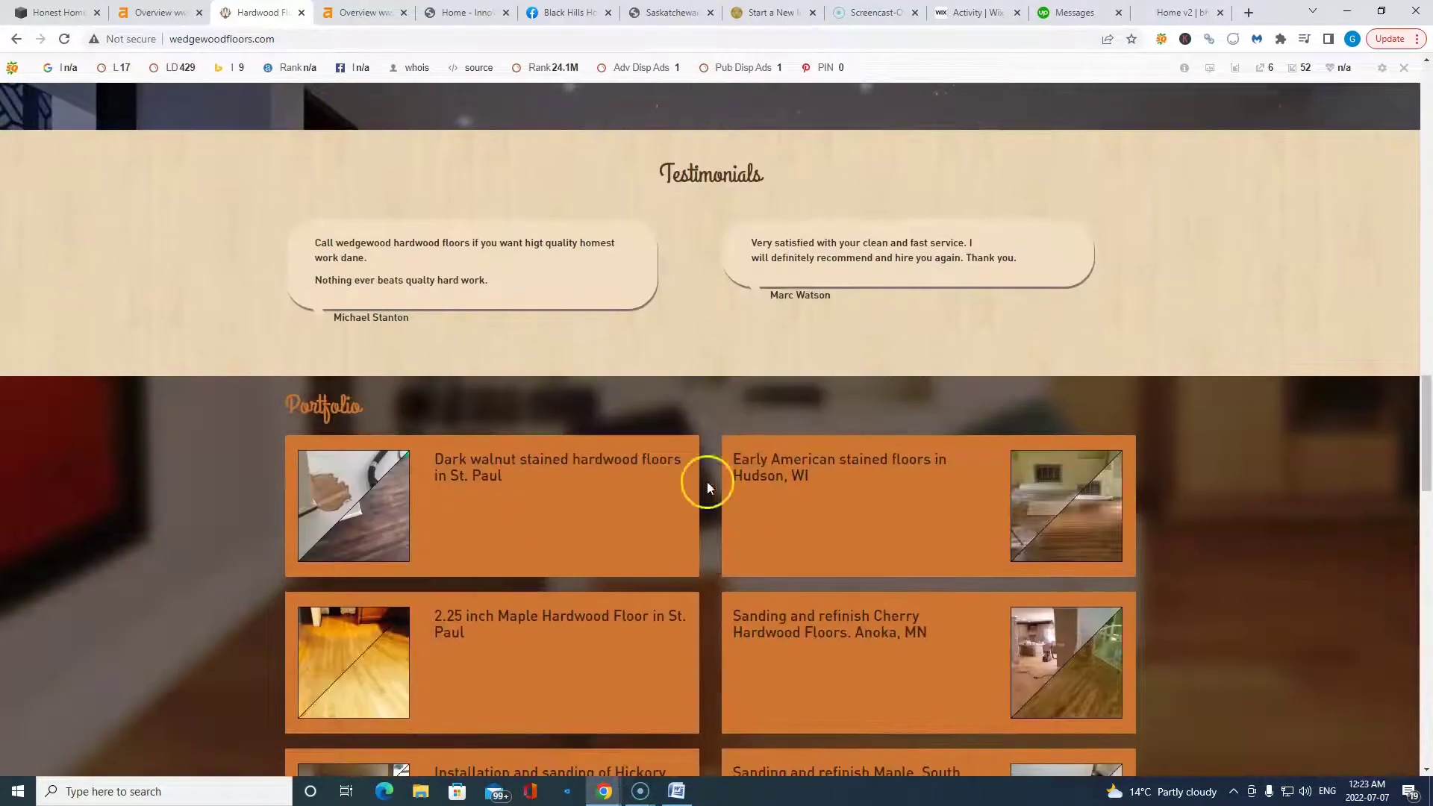
scroll(728, 426, down, 6)
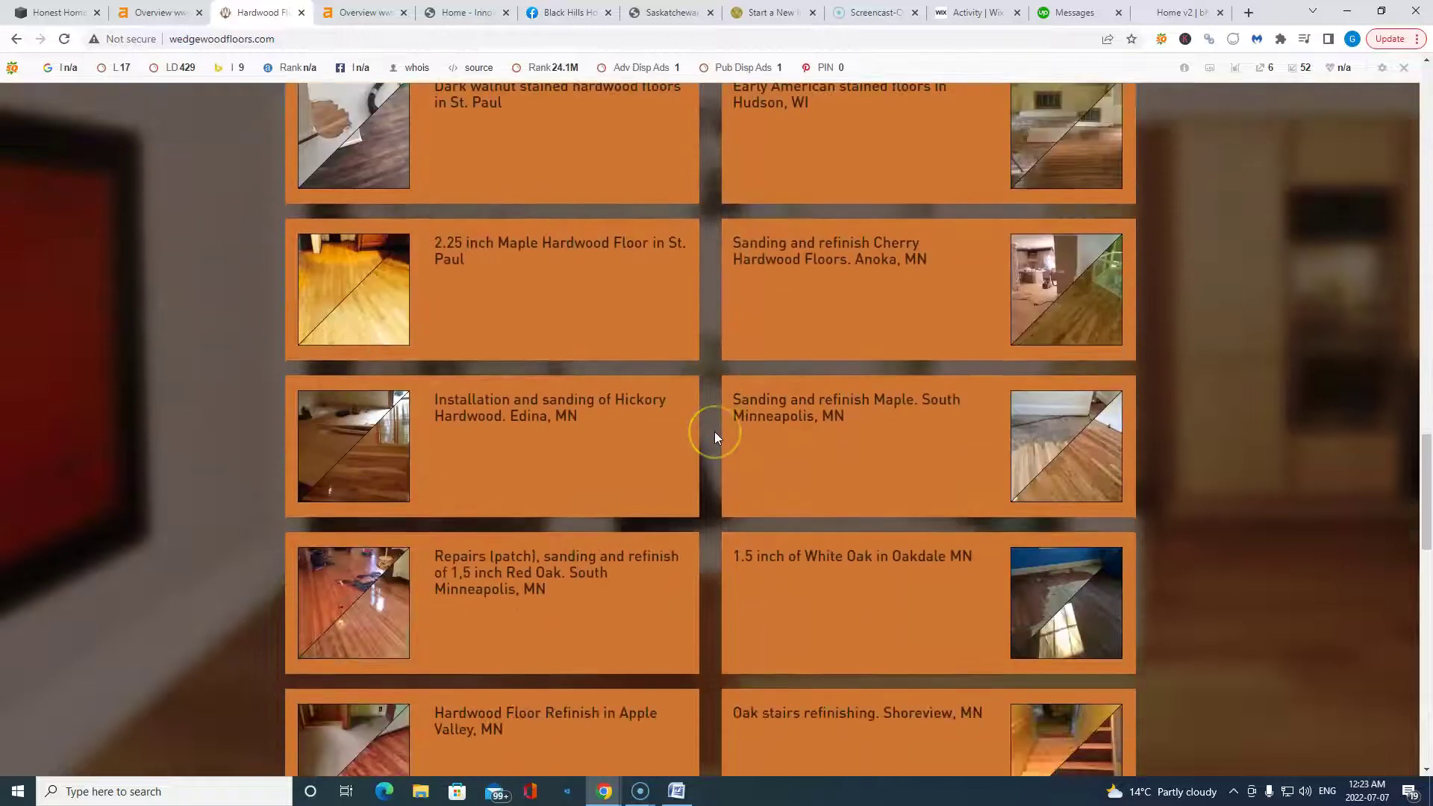
scroll(715, 361, down, 9)
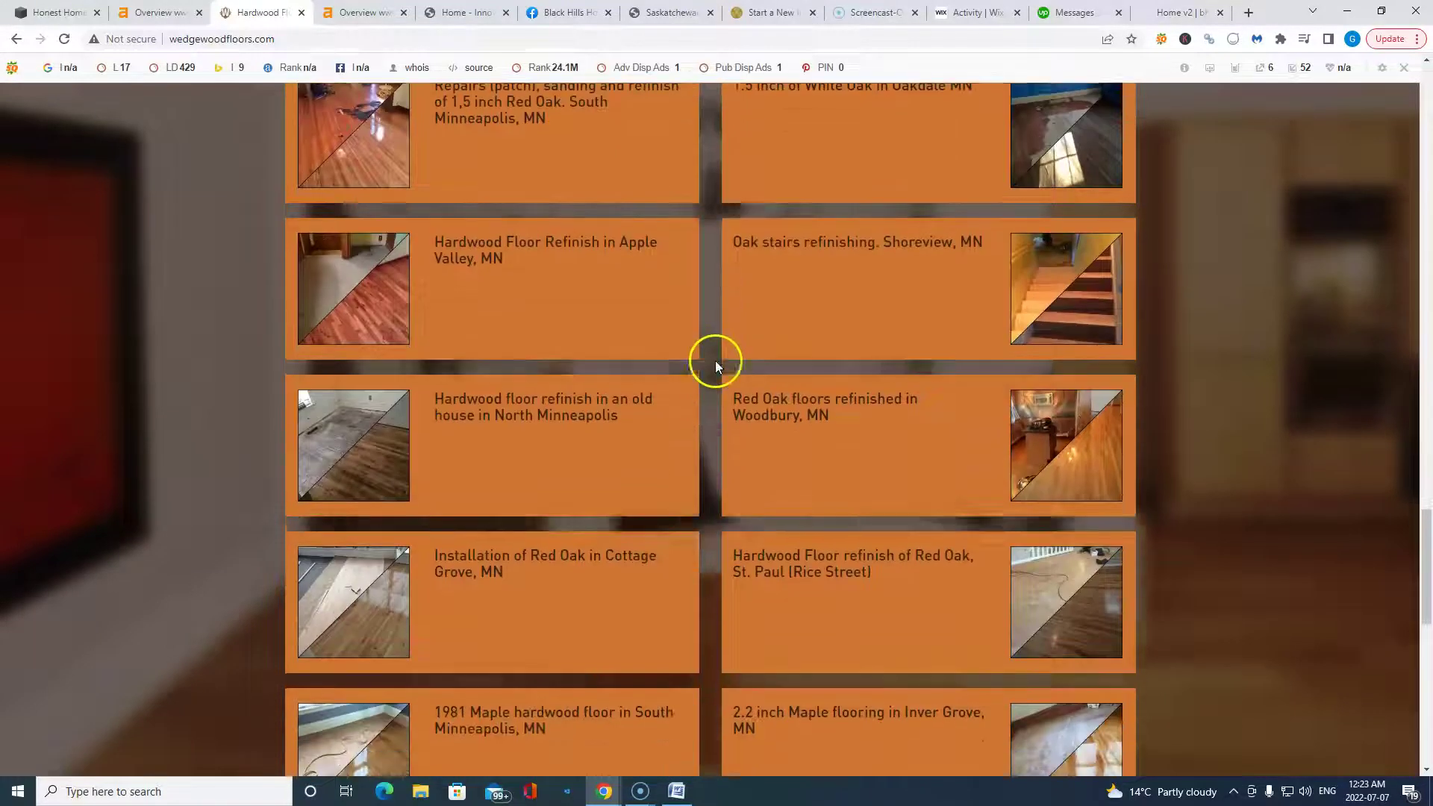
scroll(715, 366, down, 3)
scroll(715, 361, up, 20)
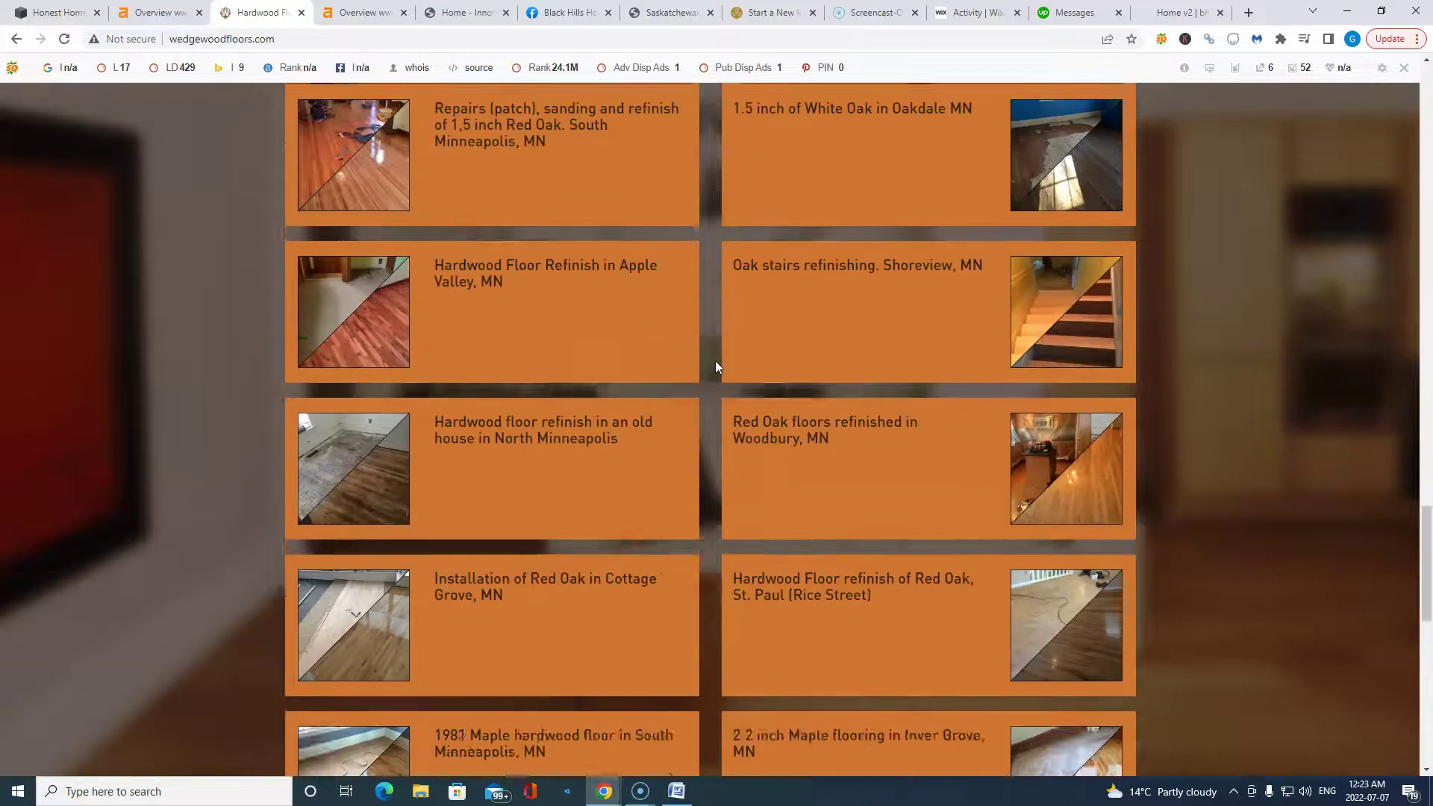
scroll(702, 364, up, 3)
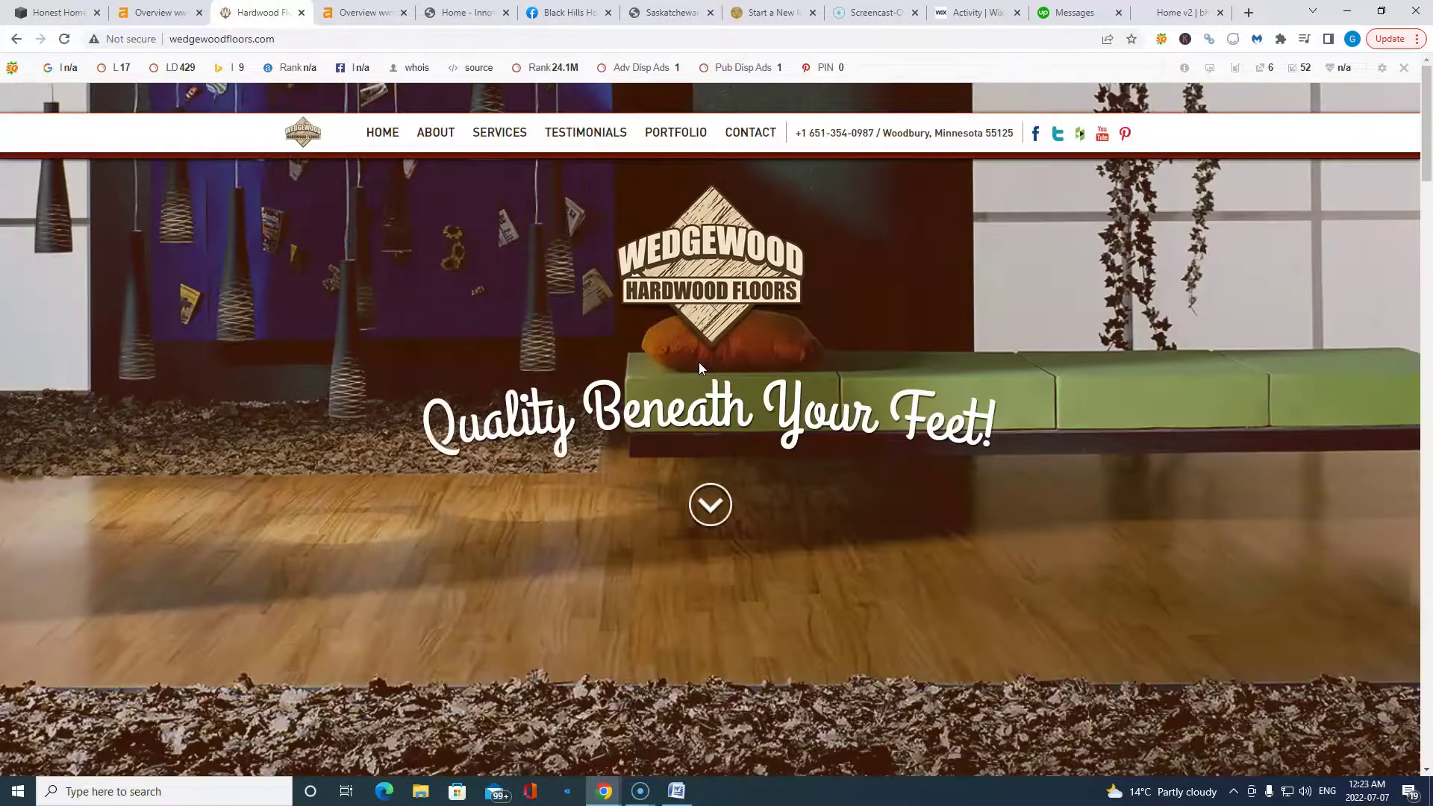
Examine the organic keywords of wedgewoodfloors.com in Ahrefs and return to the site's overview.
click(364, 13)
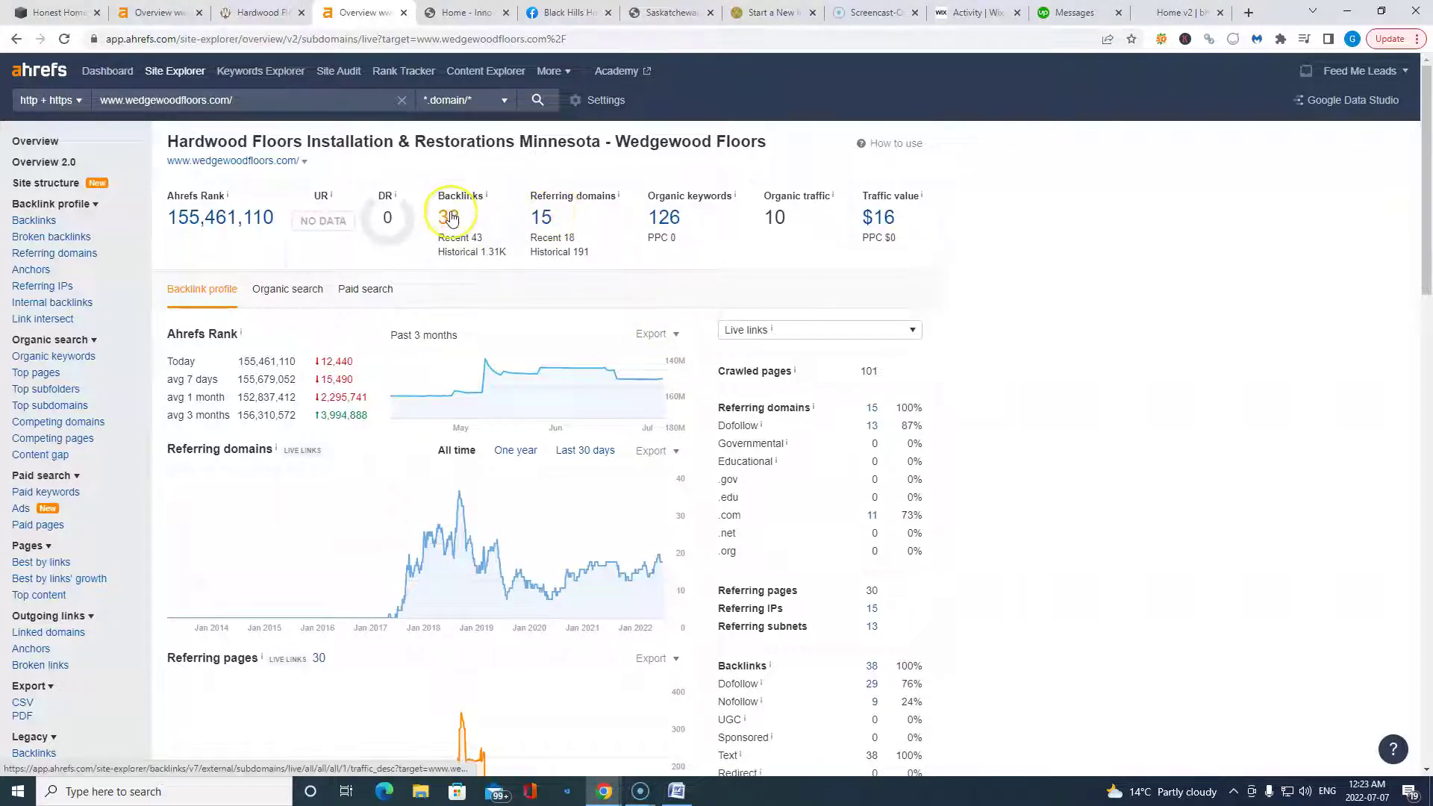
click(665, 219)
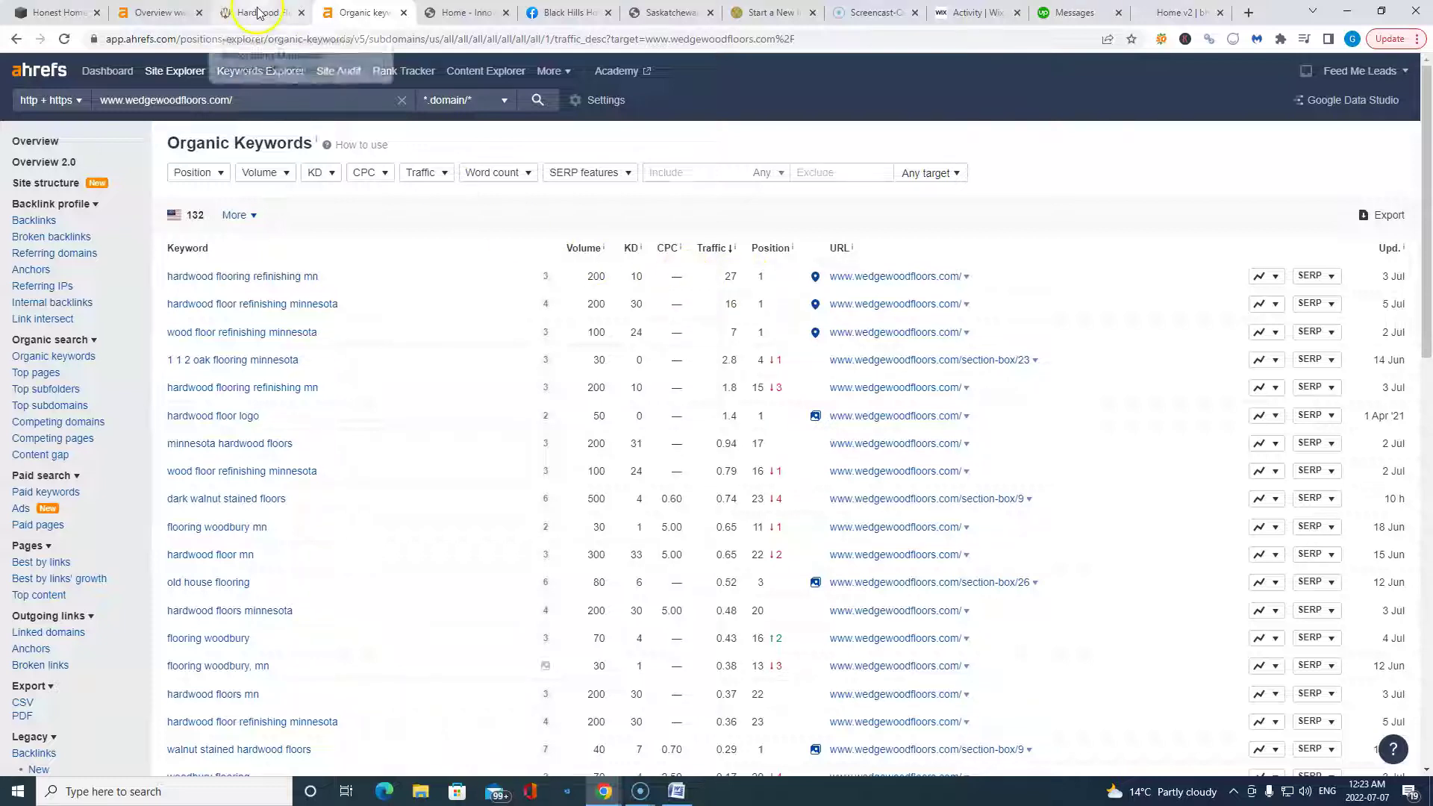
click(14, 44)
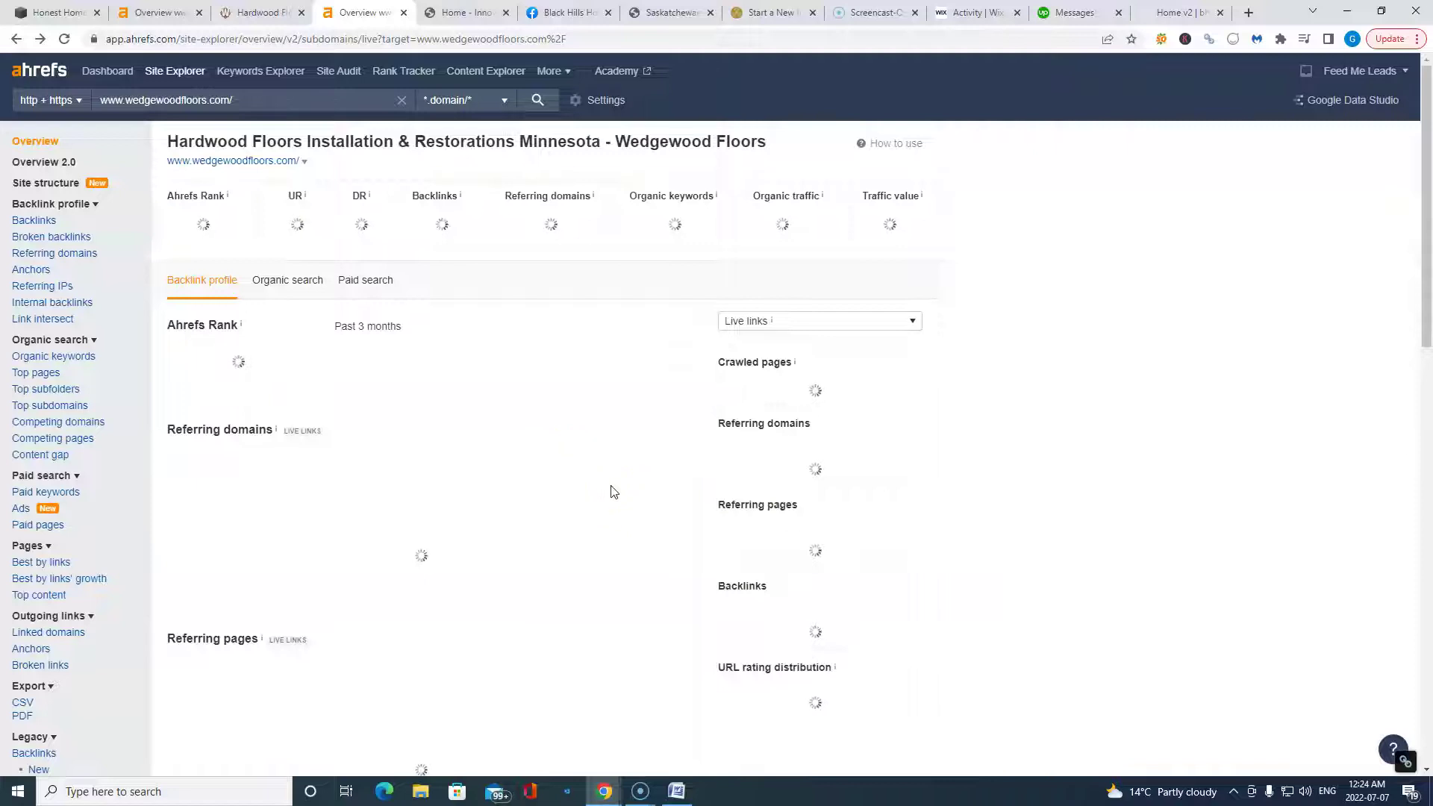
List the referring domains of wedgewoodfloors.com and open thehardwoodflooring.blogspot.com from that list.
click(619, 329)
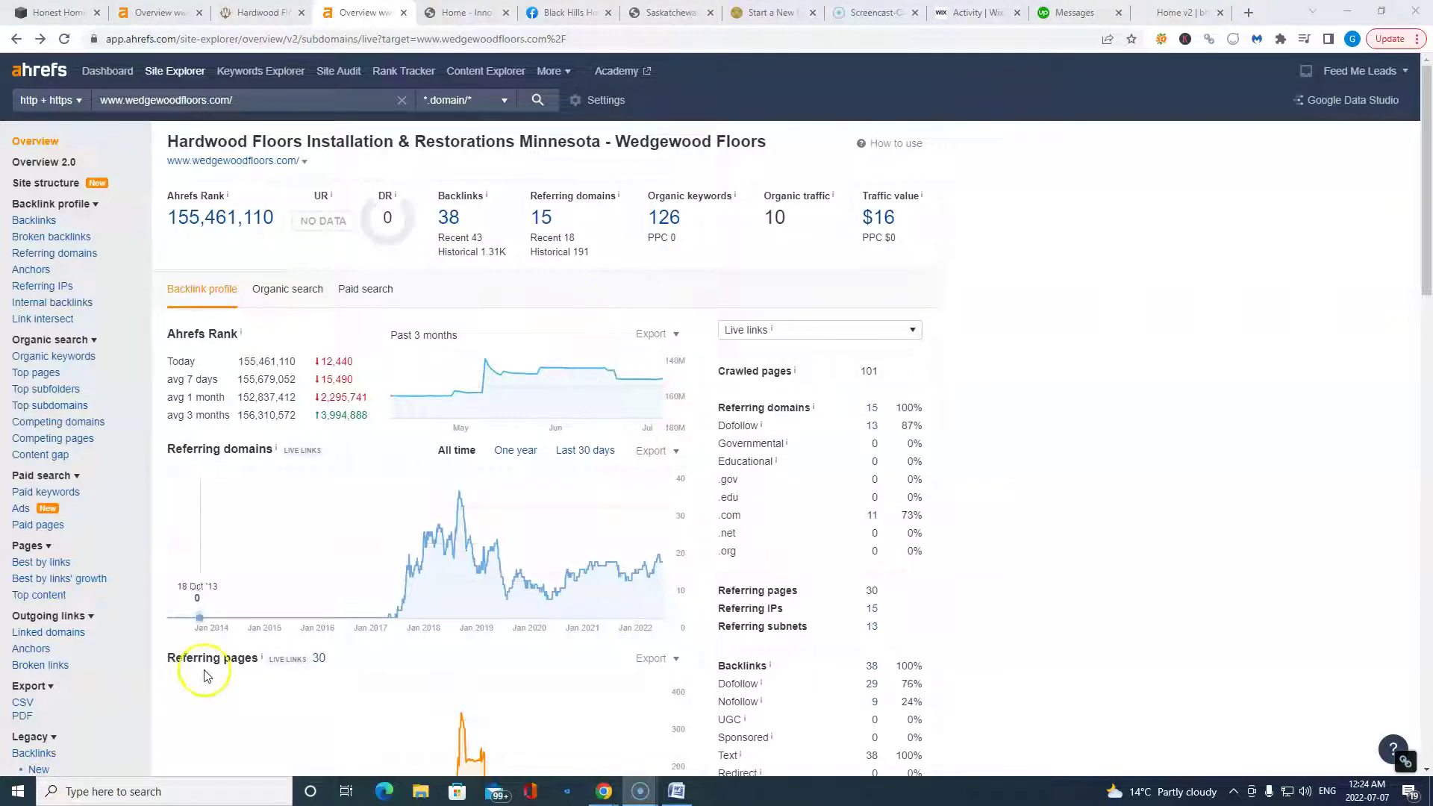
click(545, 220)
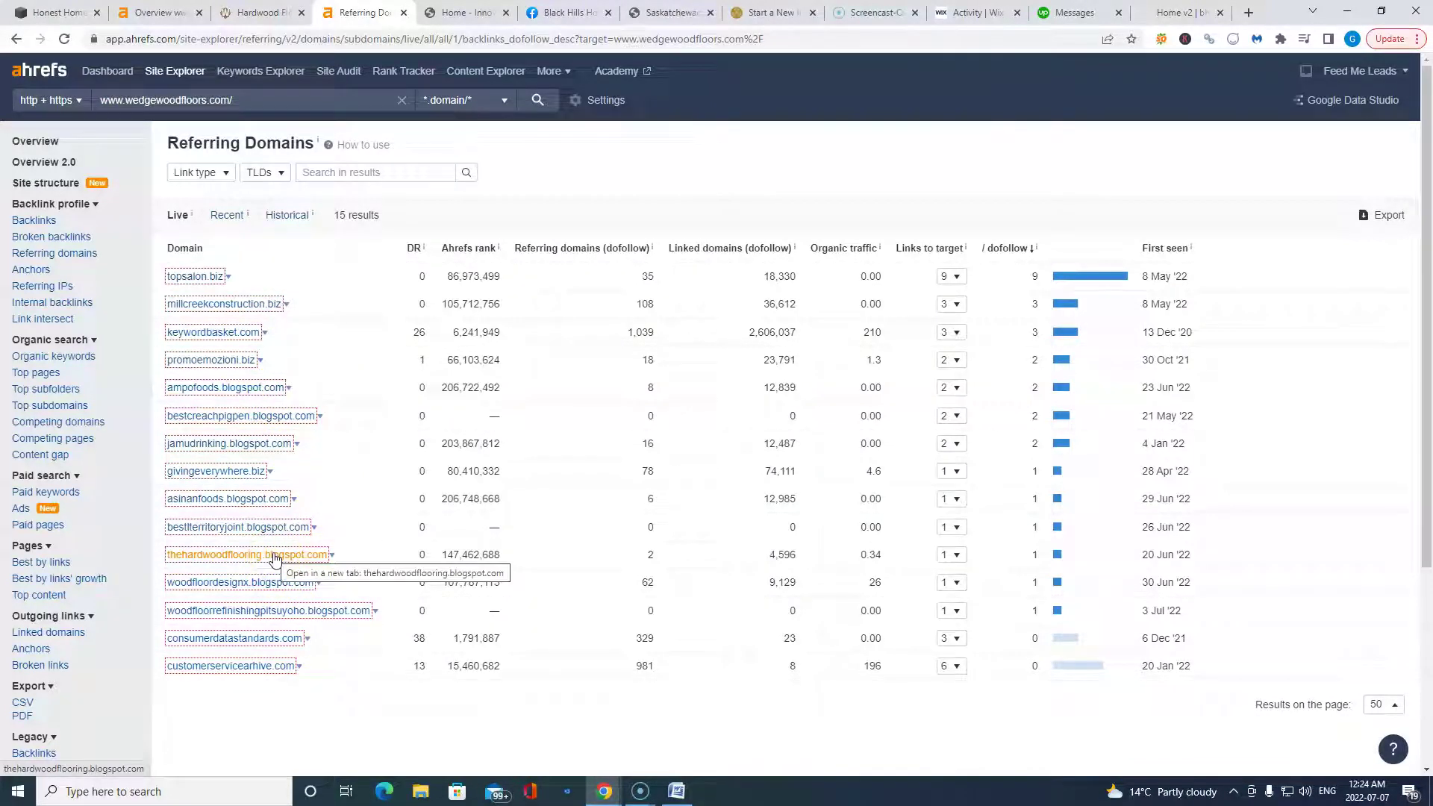
click(273, 556)
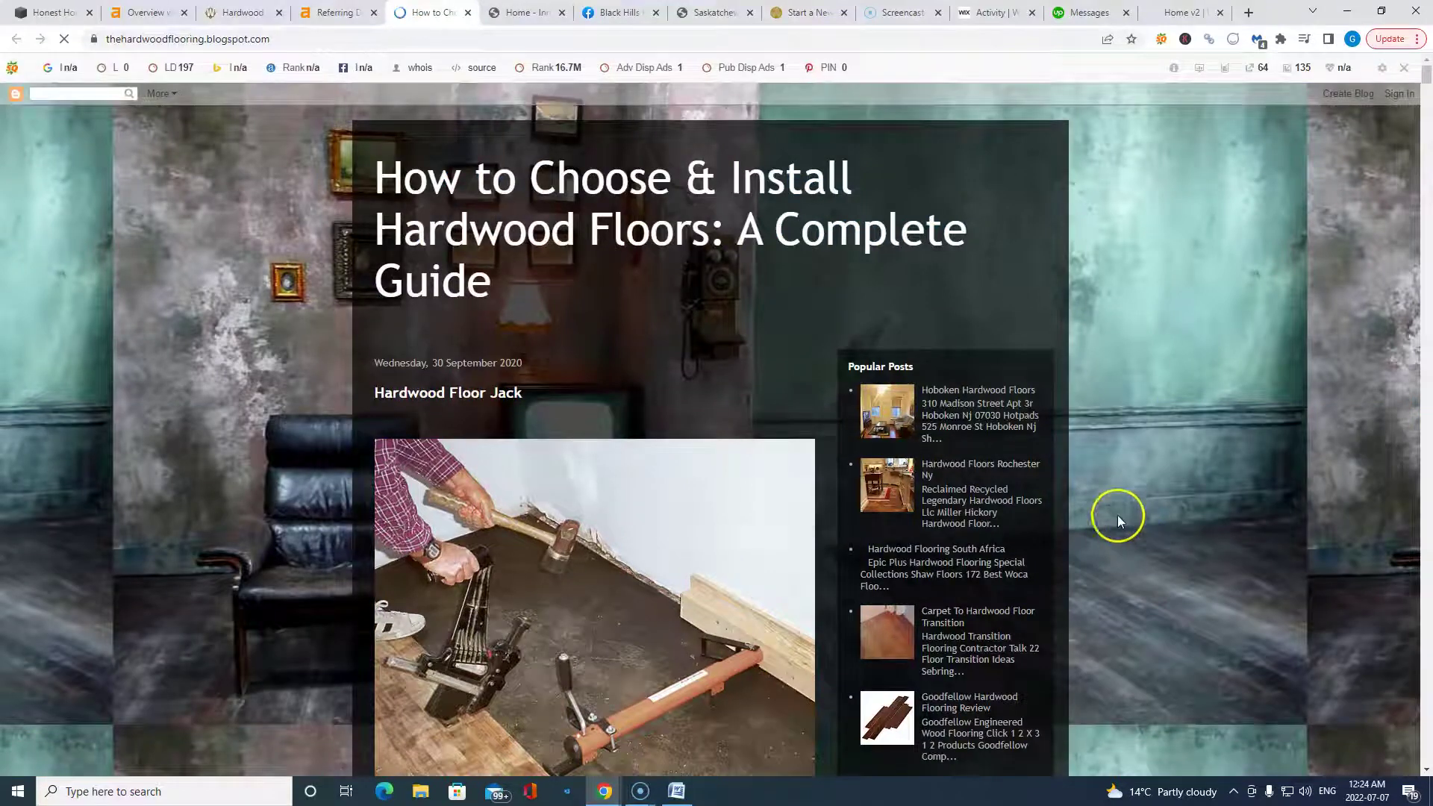
Examine the linking blog's posts and archive, checking them against the Wedgewood Floors home page.
scroll(1098, 489, down, 8)
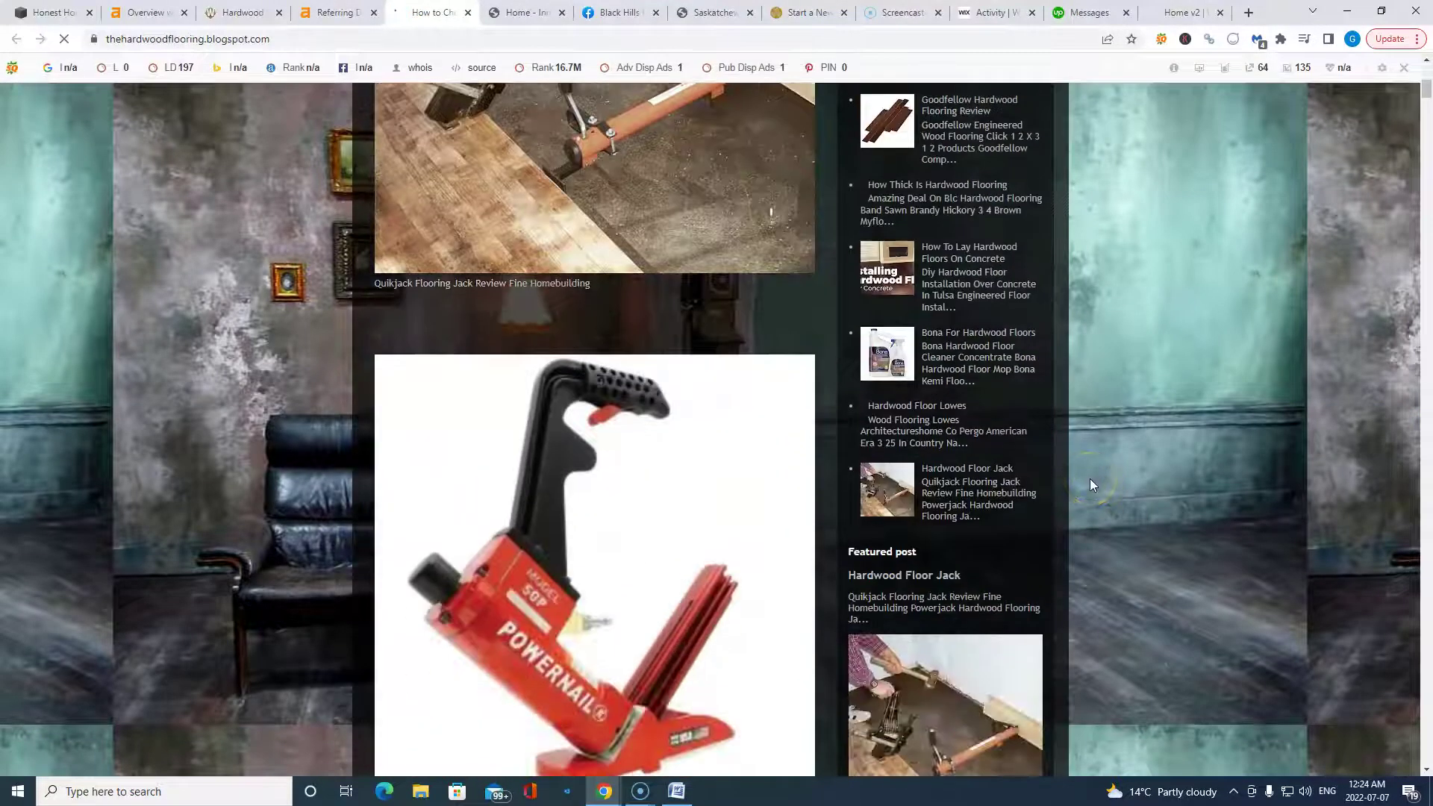
scroll(1091, 485, down, 5)
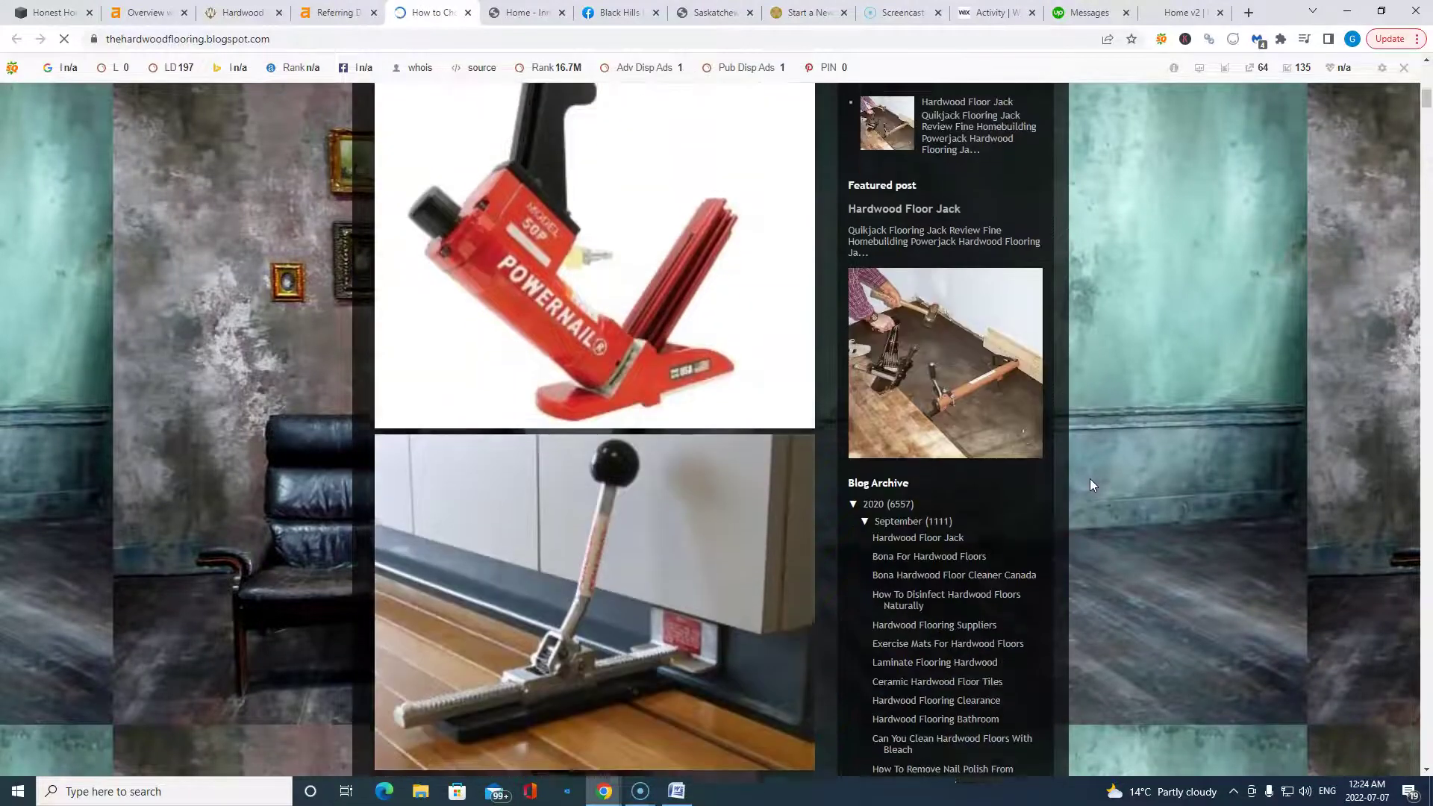
scroll(1091, 485, down, 2)
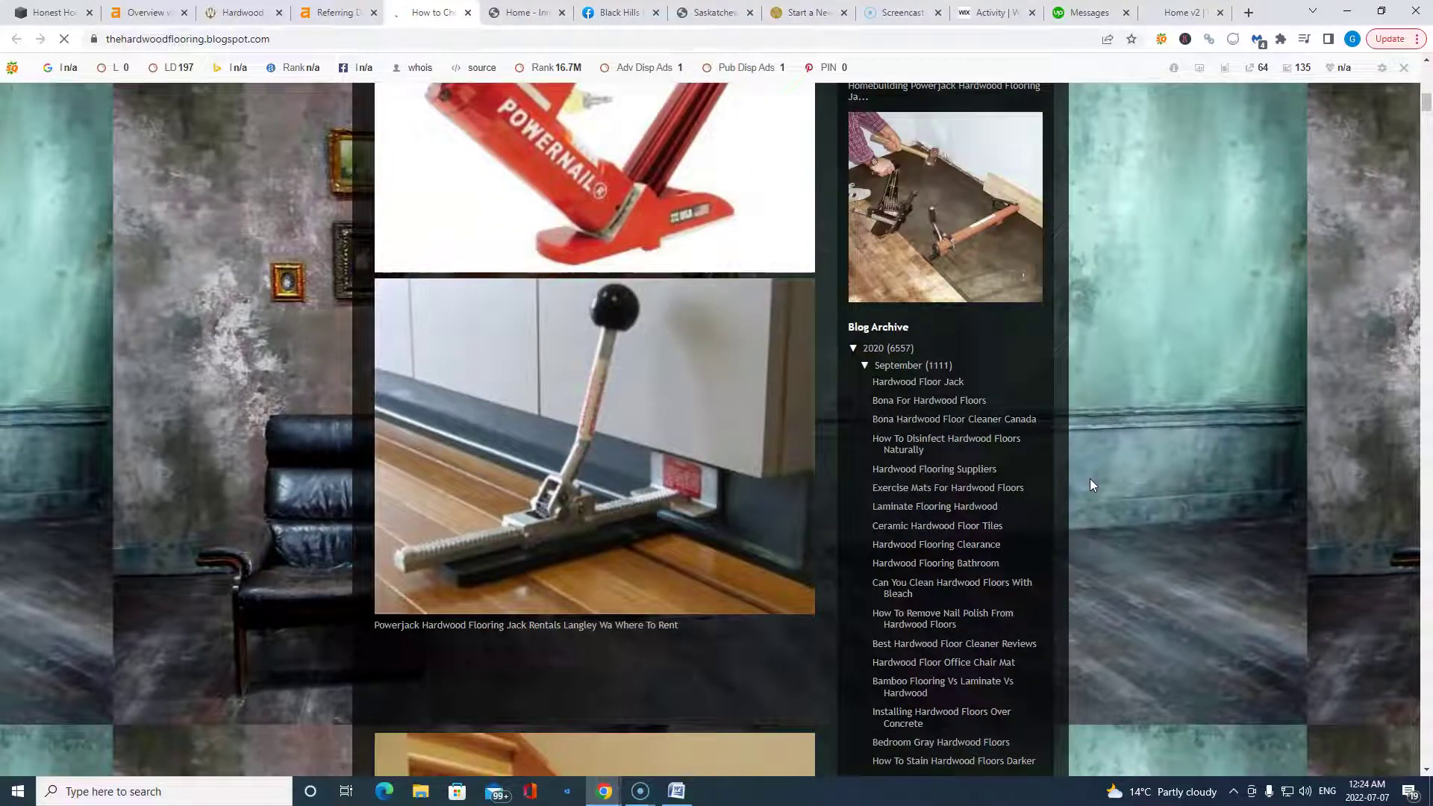
key(ctrl+3)
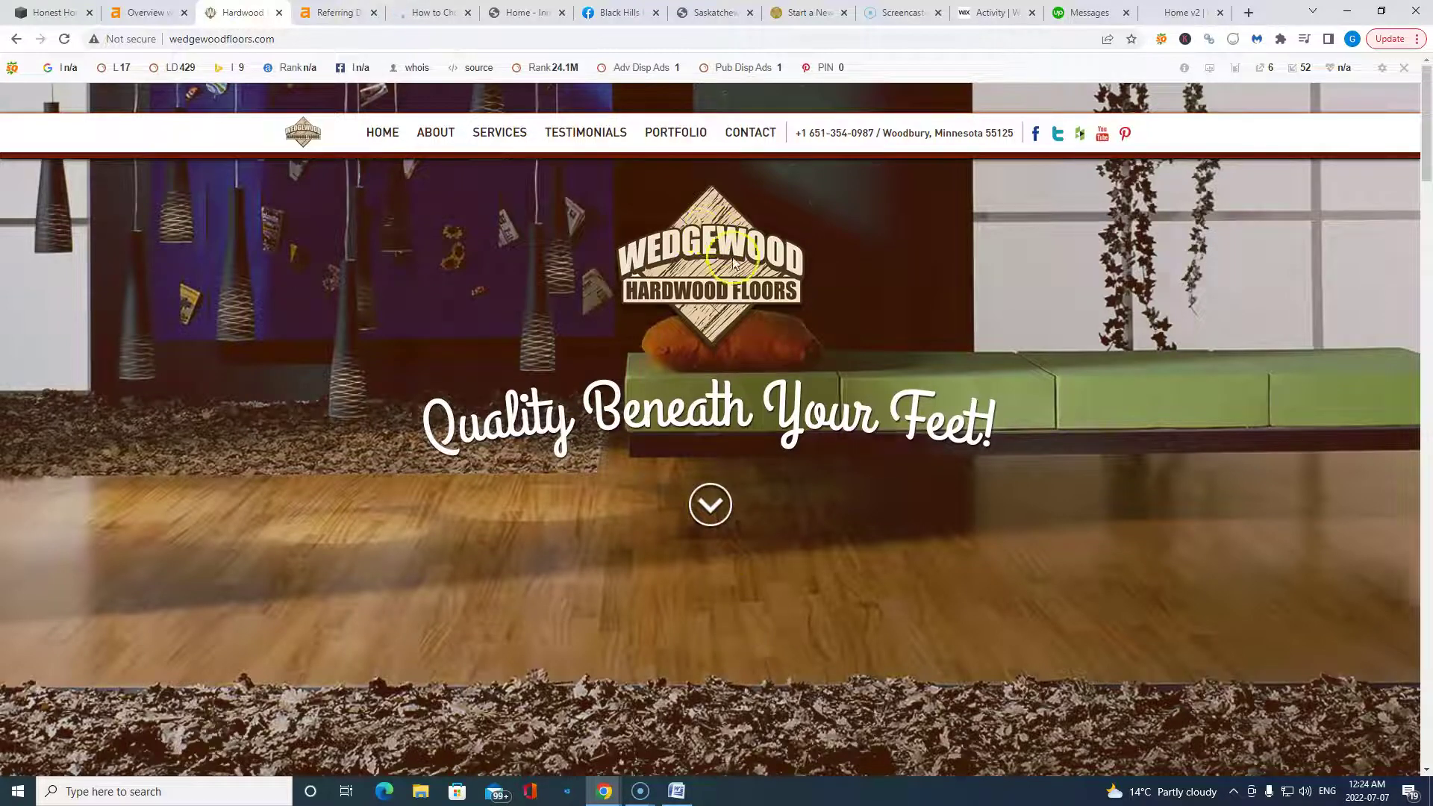
key(ctrl+5)
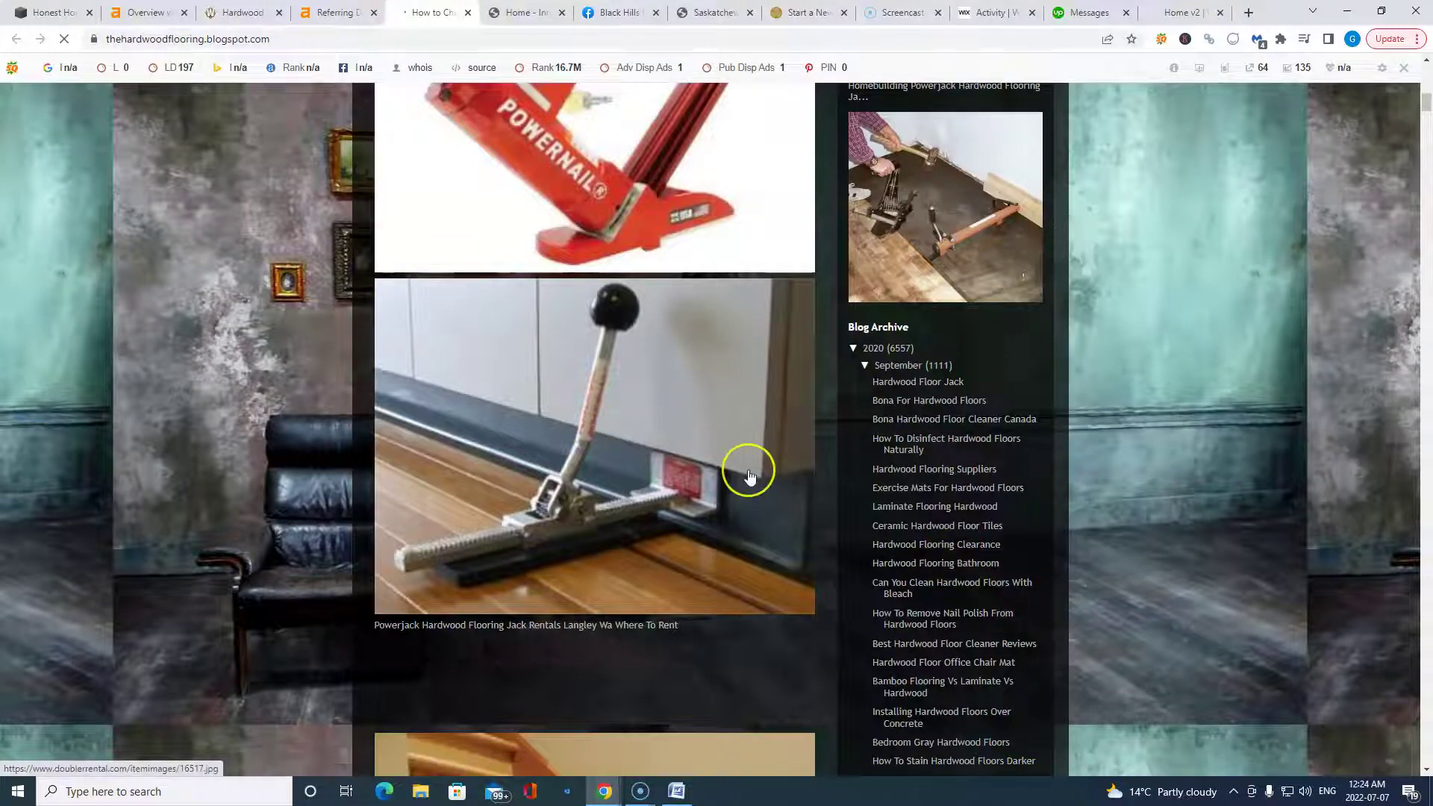
scroll(749, 475, down, 7)
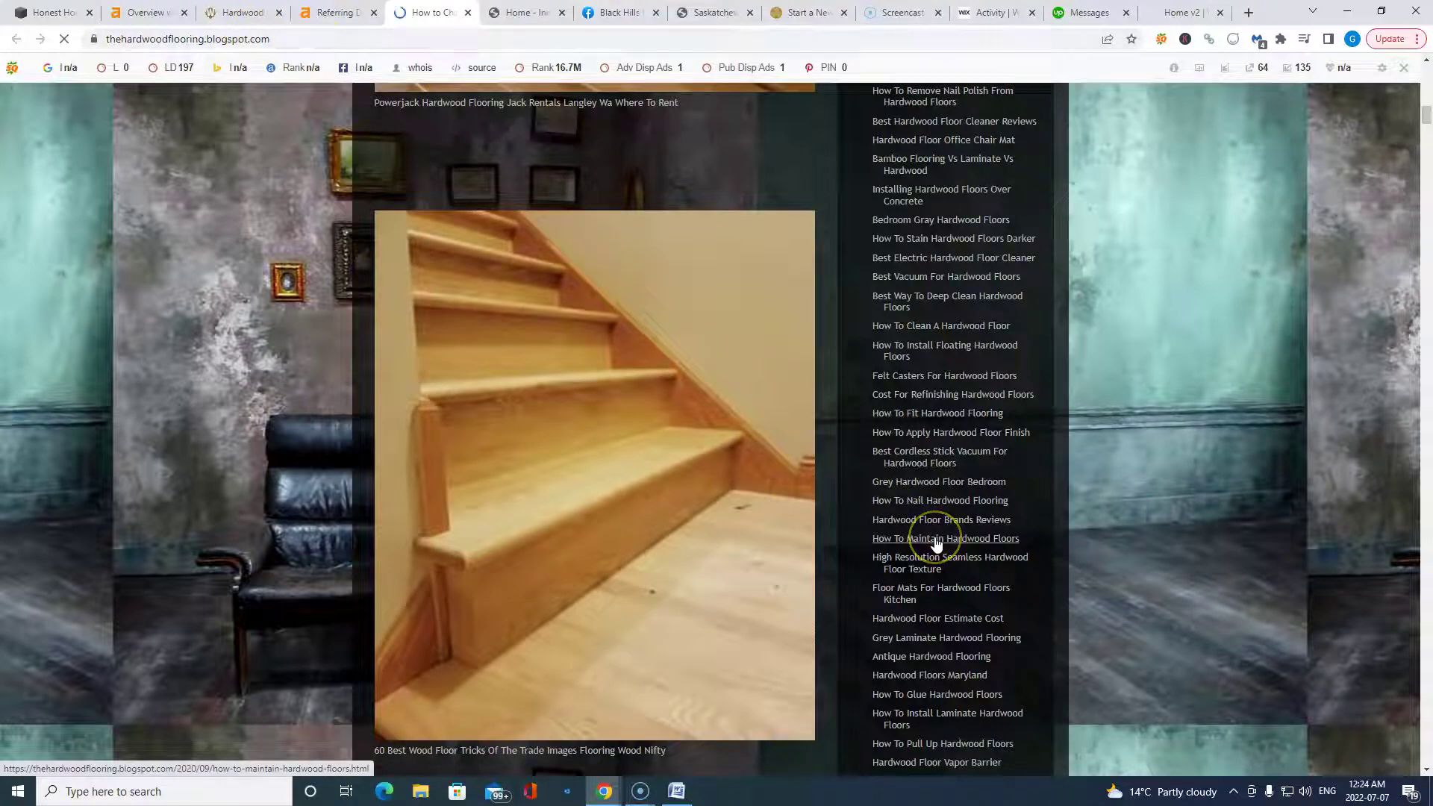
scroll(963, 530, up, 15)
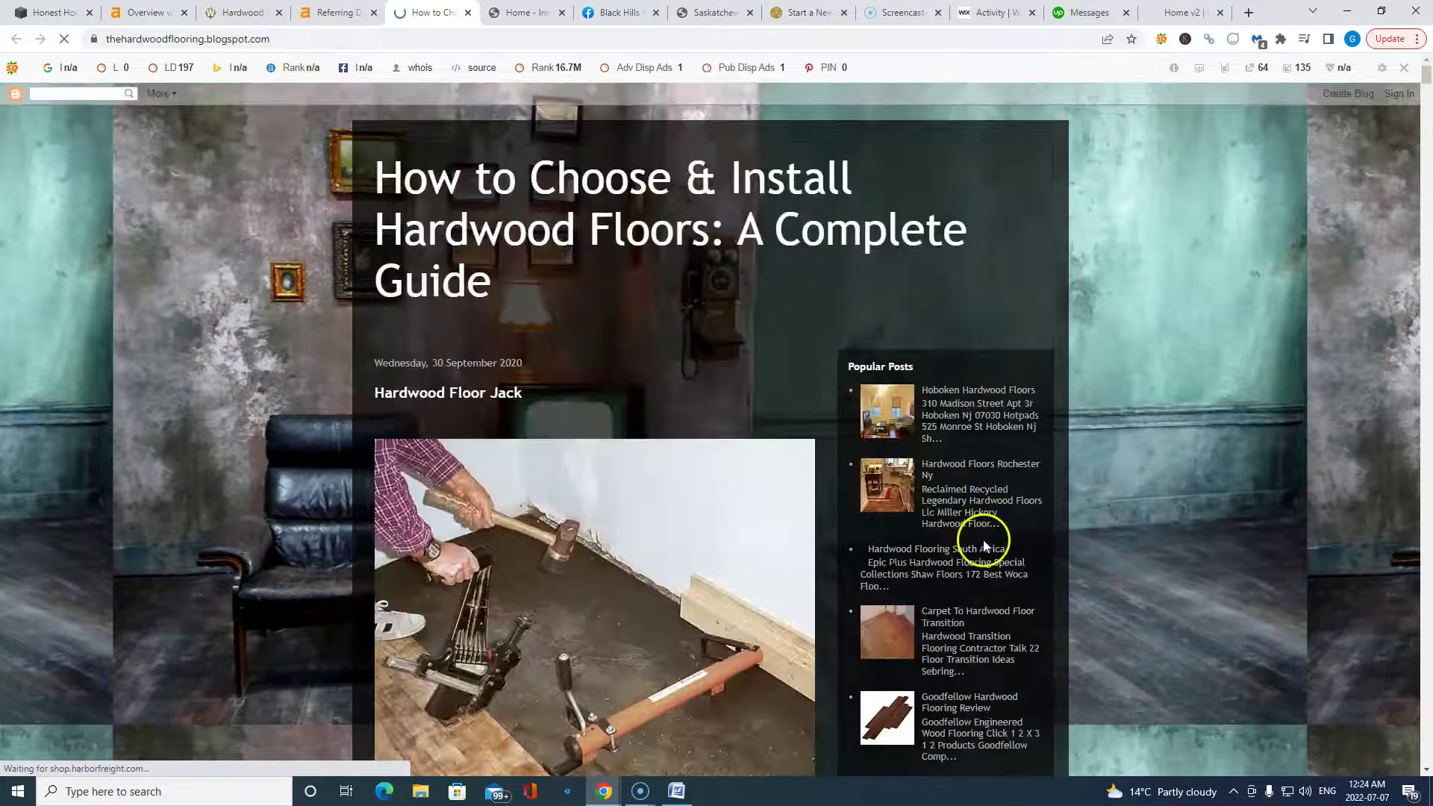
Go back to the Google results for "hardwood flooring amery wi" and examine the local map listings.
click(235, 9)
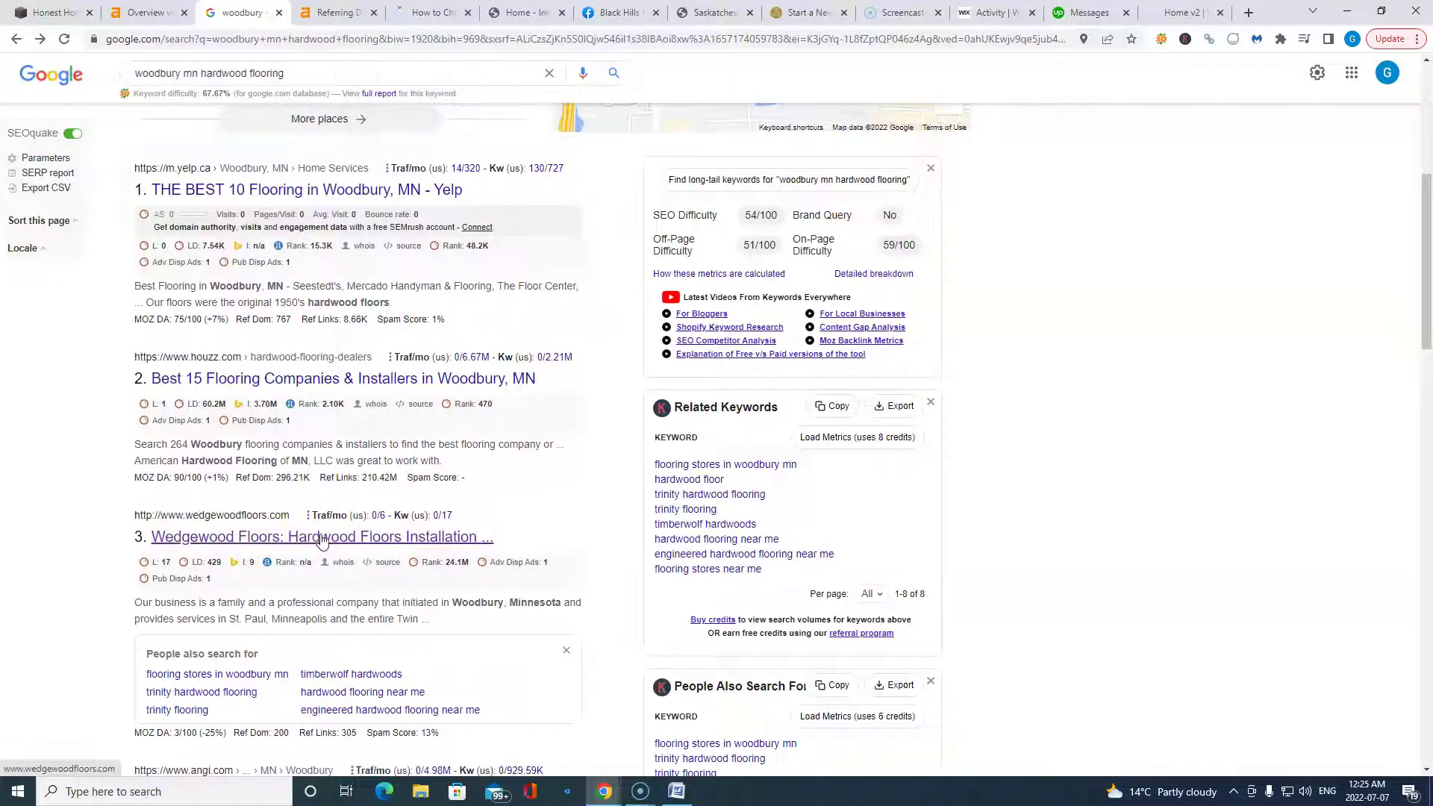
key(alt+Left)
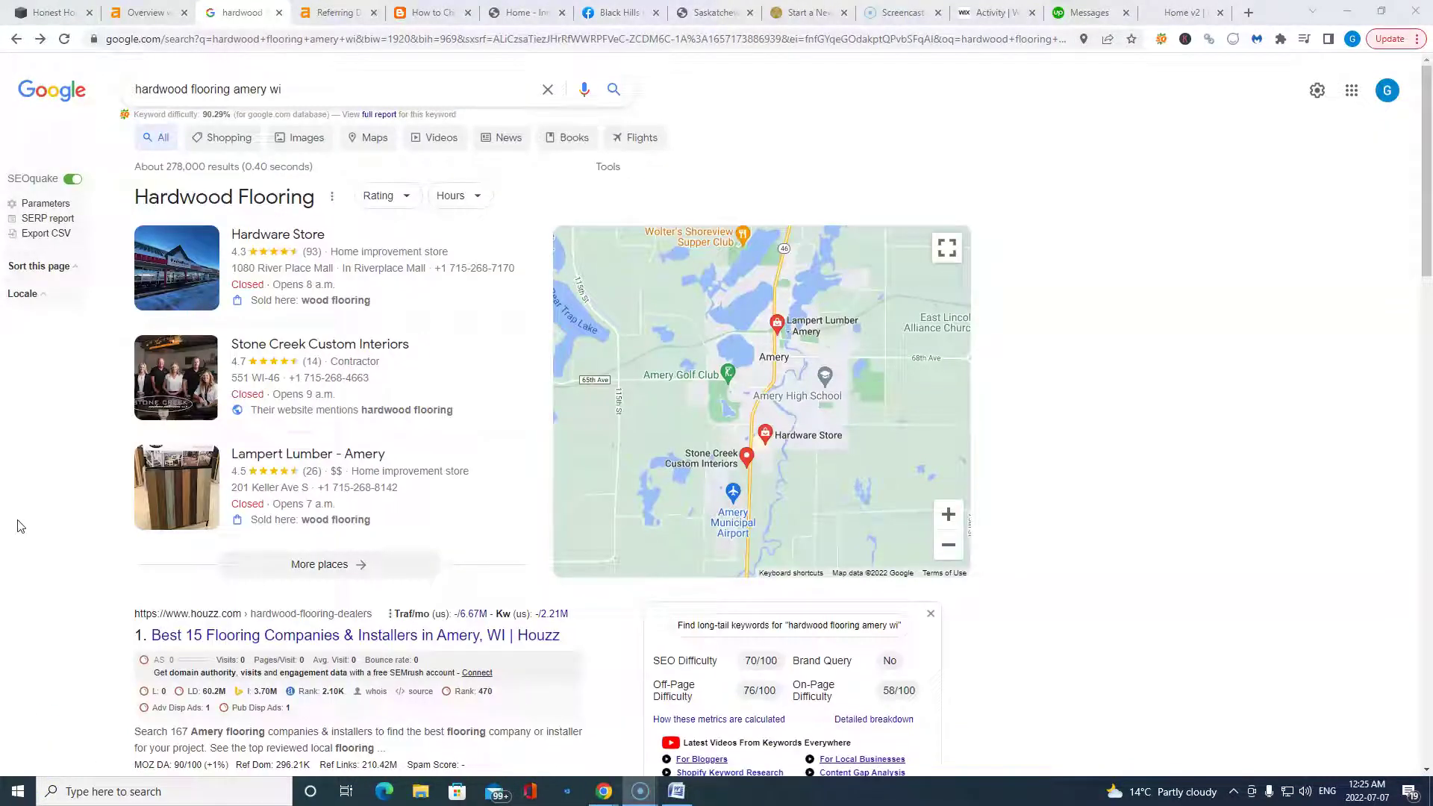
click(1096, 347)
click(1101, 380)
click(1117, 406)
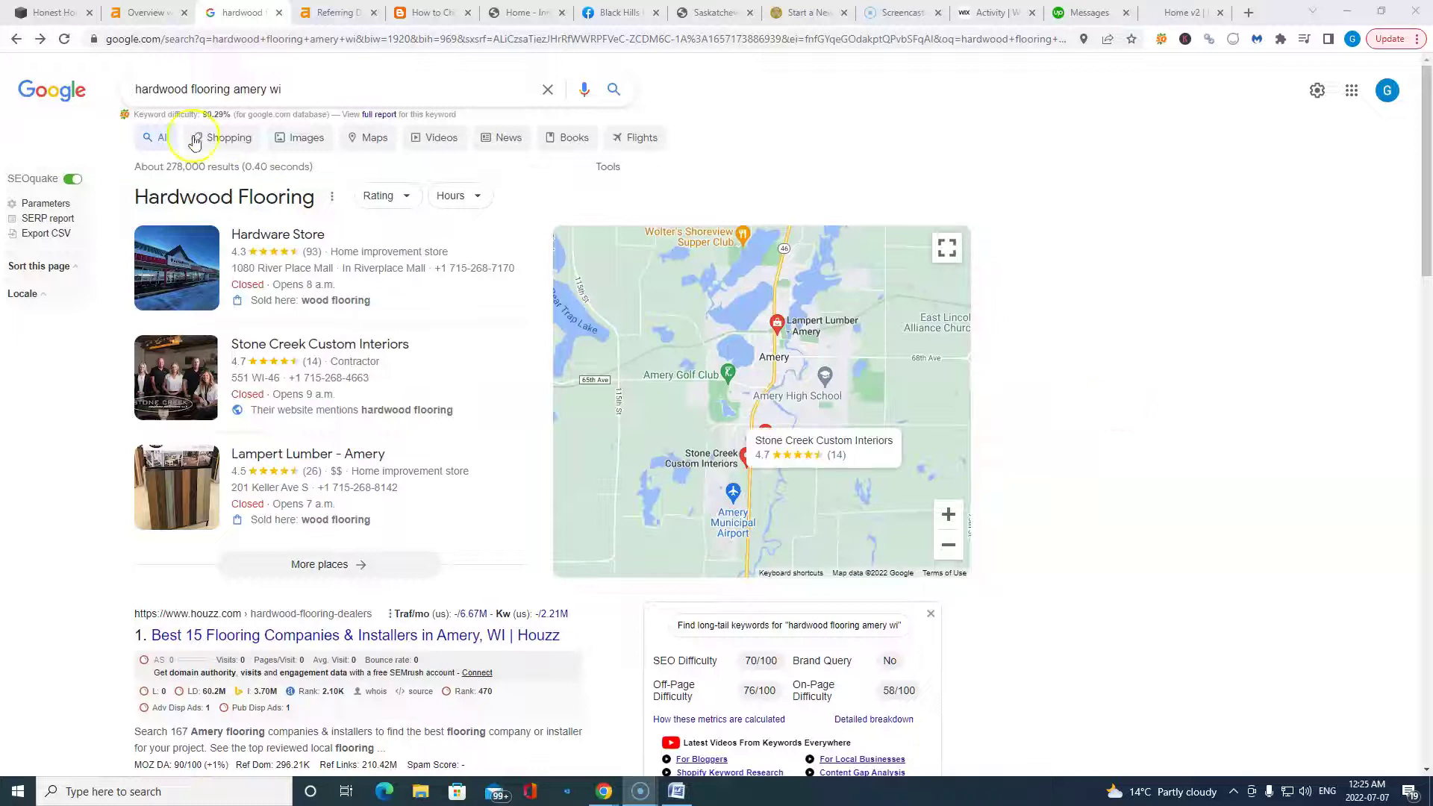
click(257, 91)
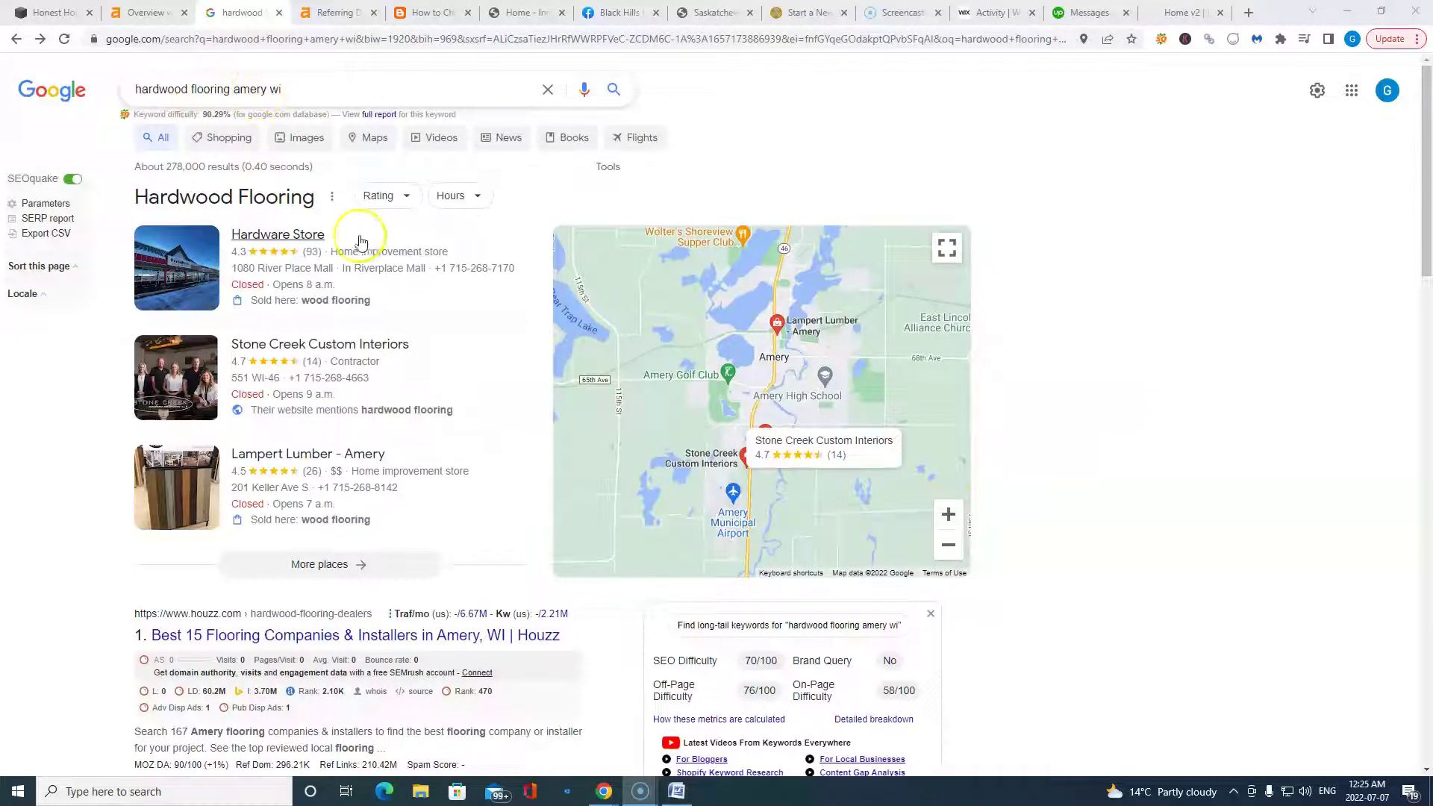
click(395, 473)
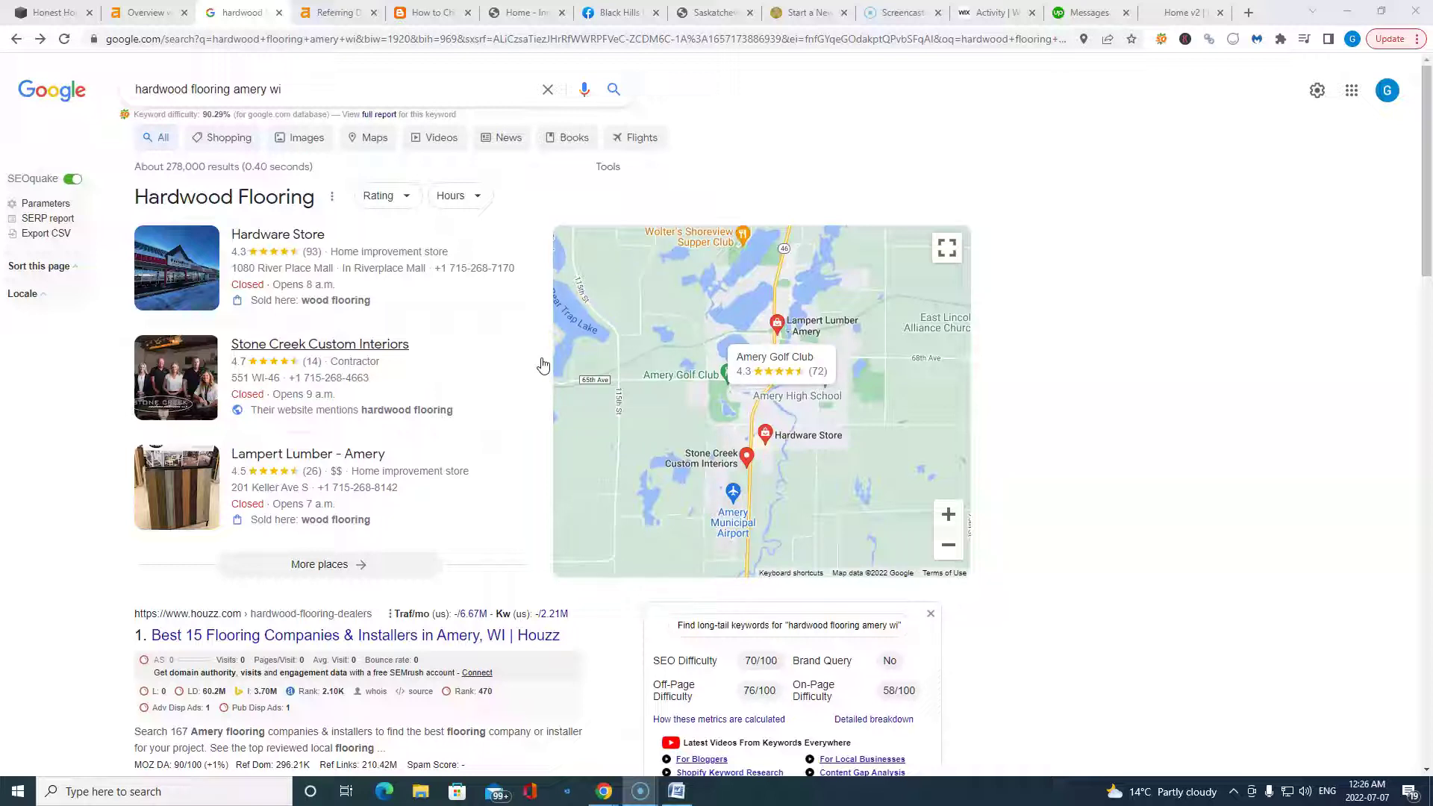
click(416, 436)
click(412, 364)
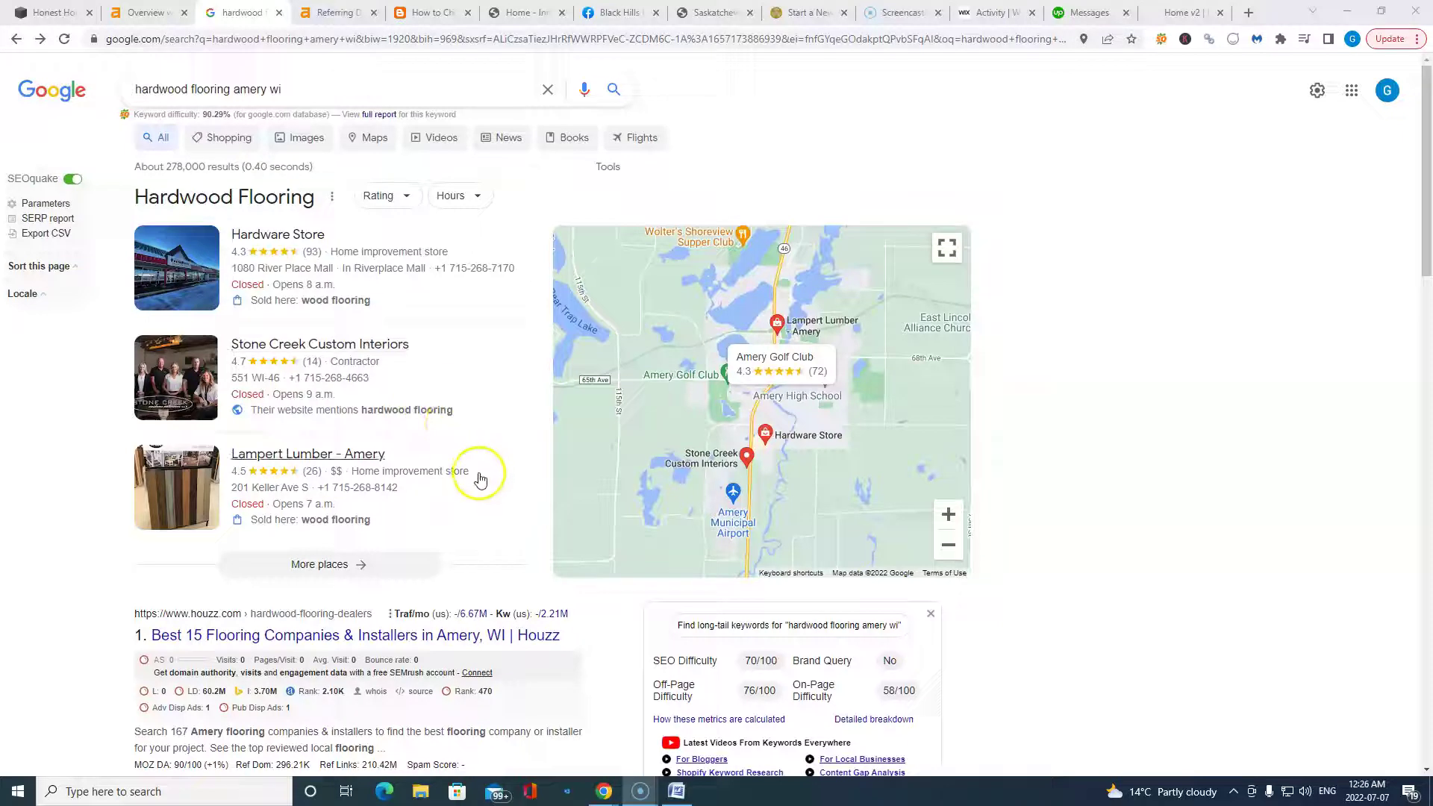
Examine the organic results for the Amery hardwood flooring search, then return to the map listings.
scroll(478, 448, down, 3)
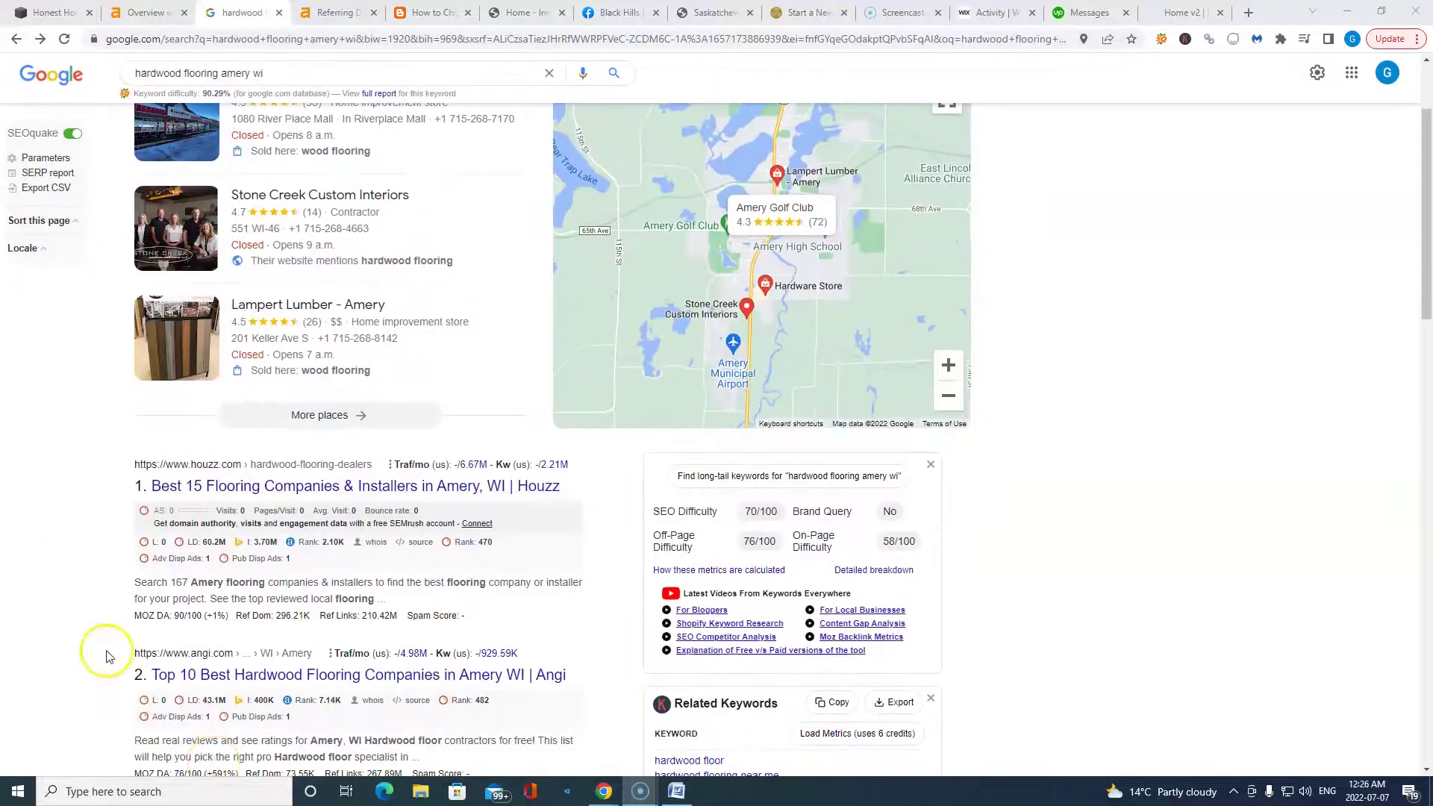
scroll(311, 548, down, 1)
scroll(316, 575, down, 2)
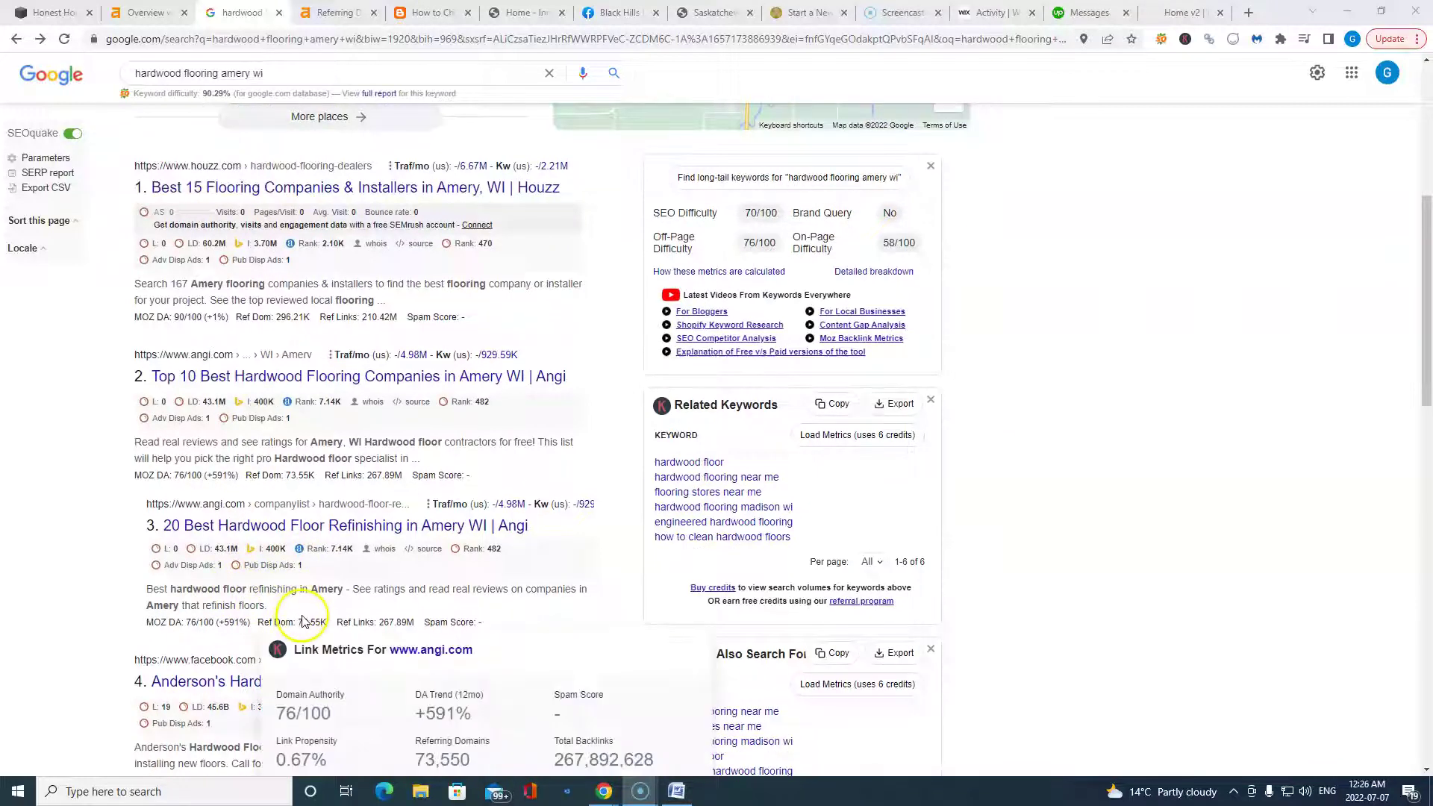
scroll(246, 590, down, 3)
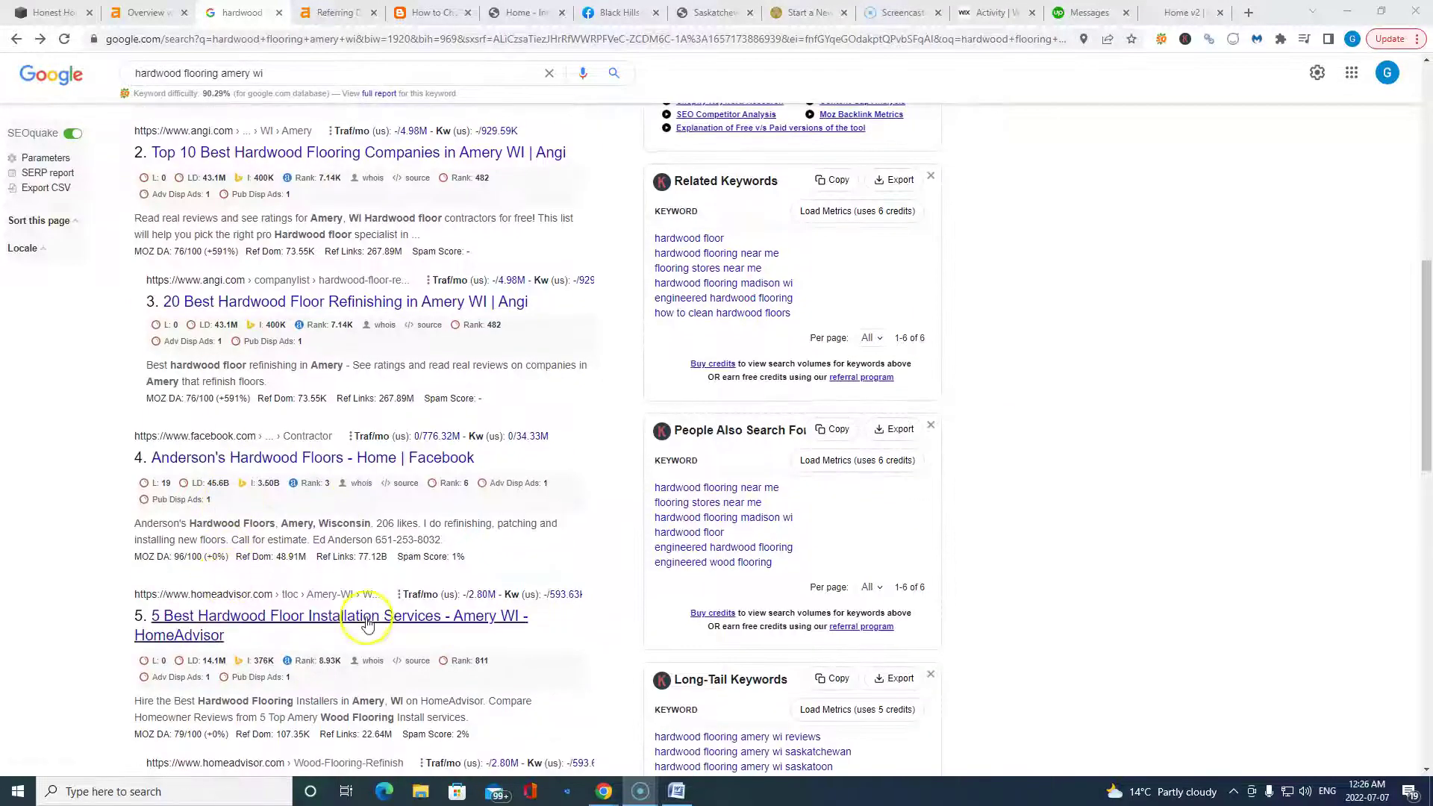
scroll(364, 630, up, 5)
scroll(373, 638, up, 4)
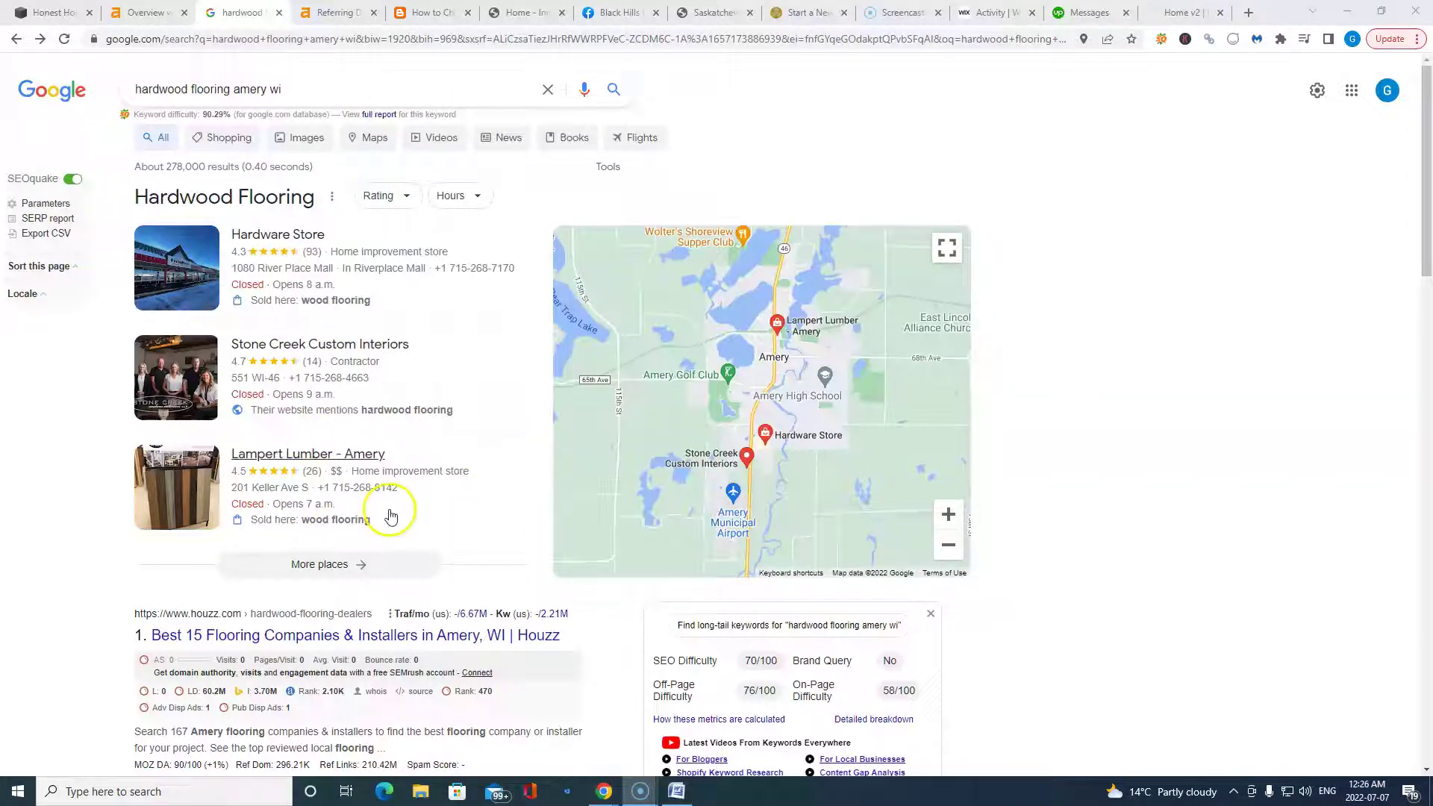
click(439, 402)
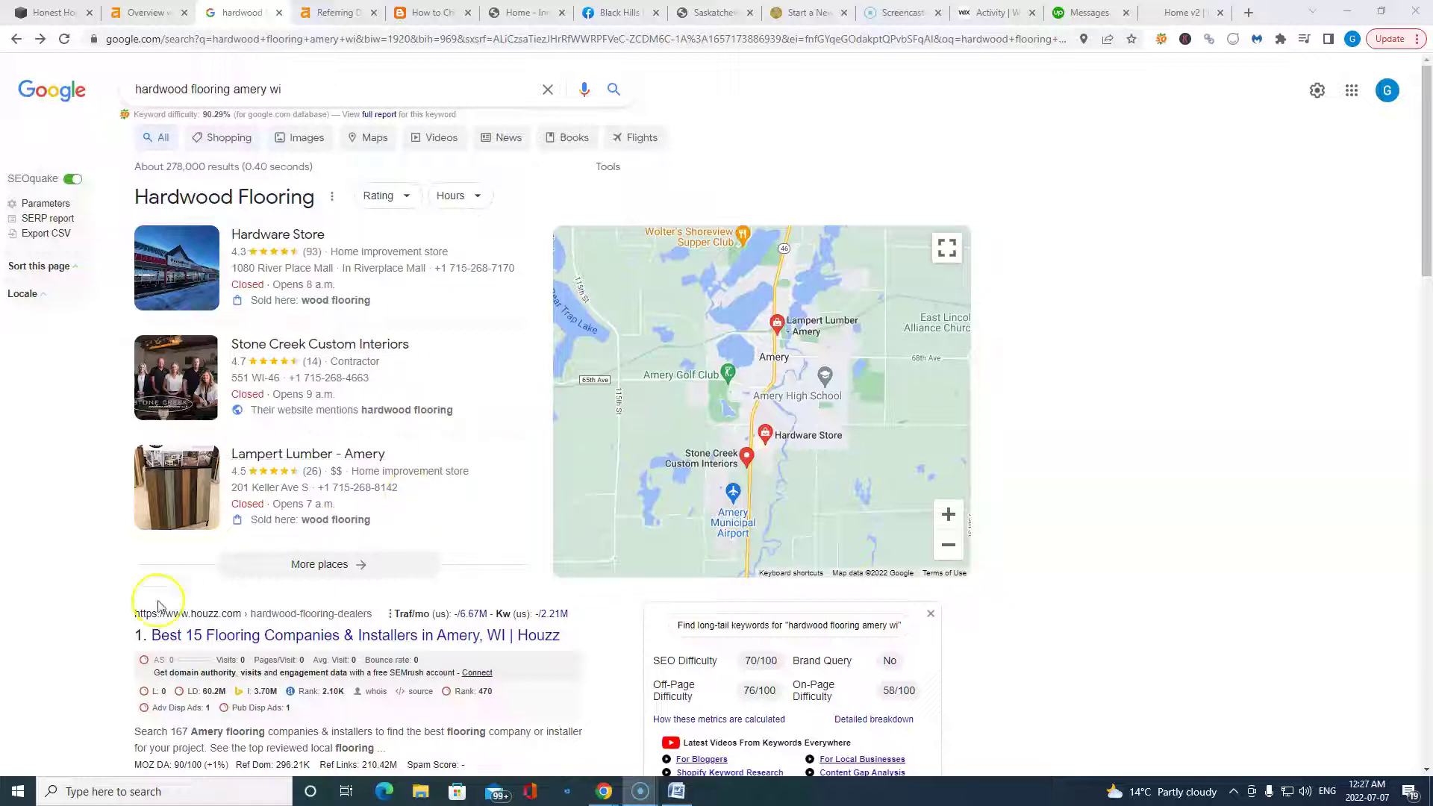
Switch to the Black Hills Hockey Academy Facebook page and examine its latest post and page insights.
key(ctrl+7)
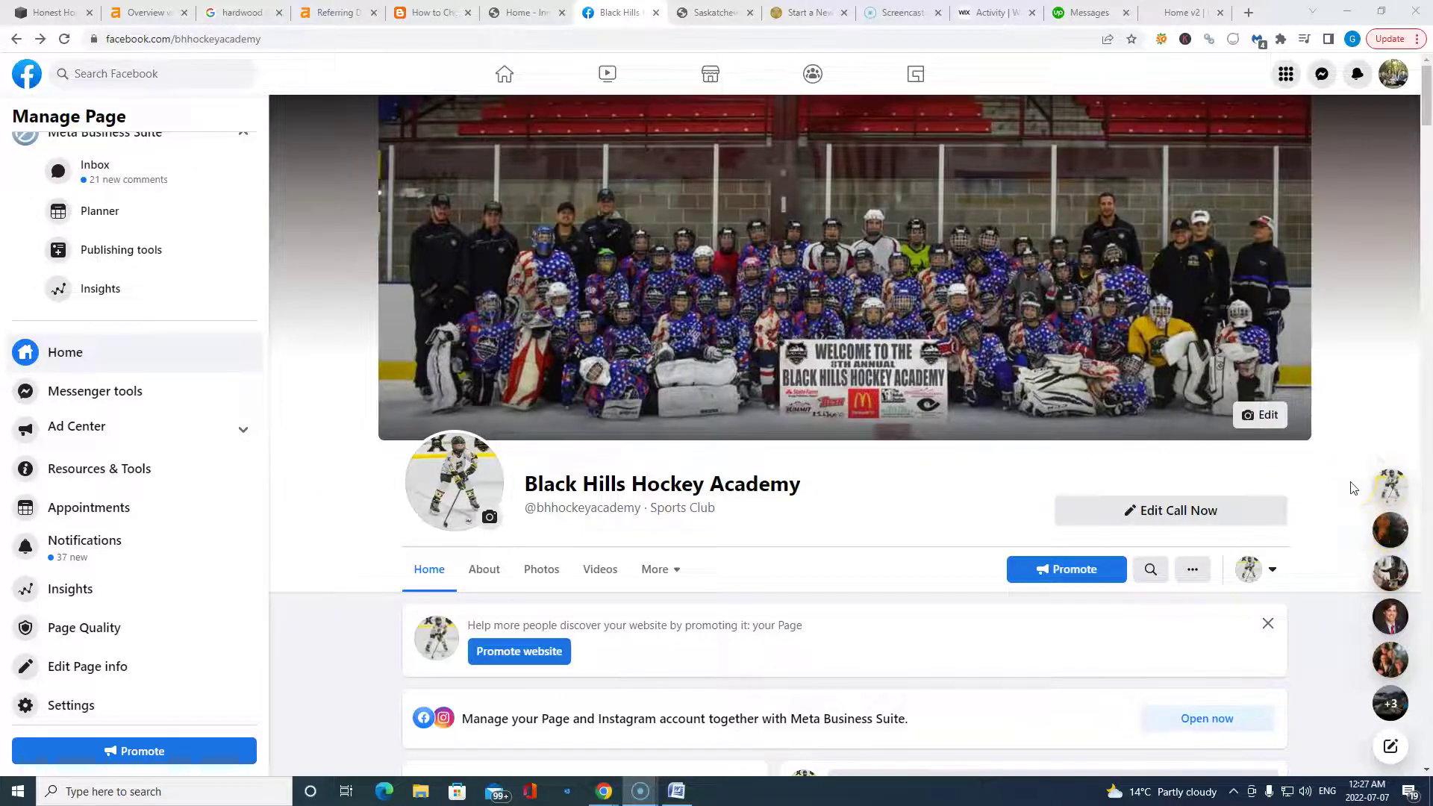
scroll(1353, 485, down, 2)
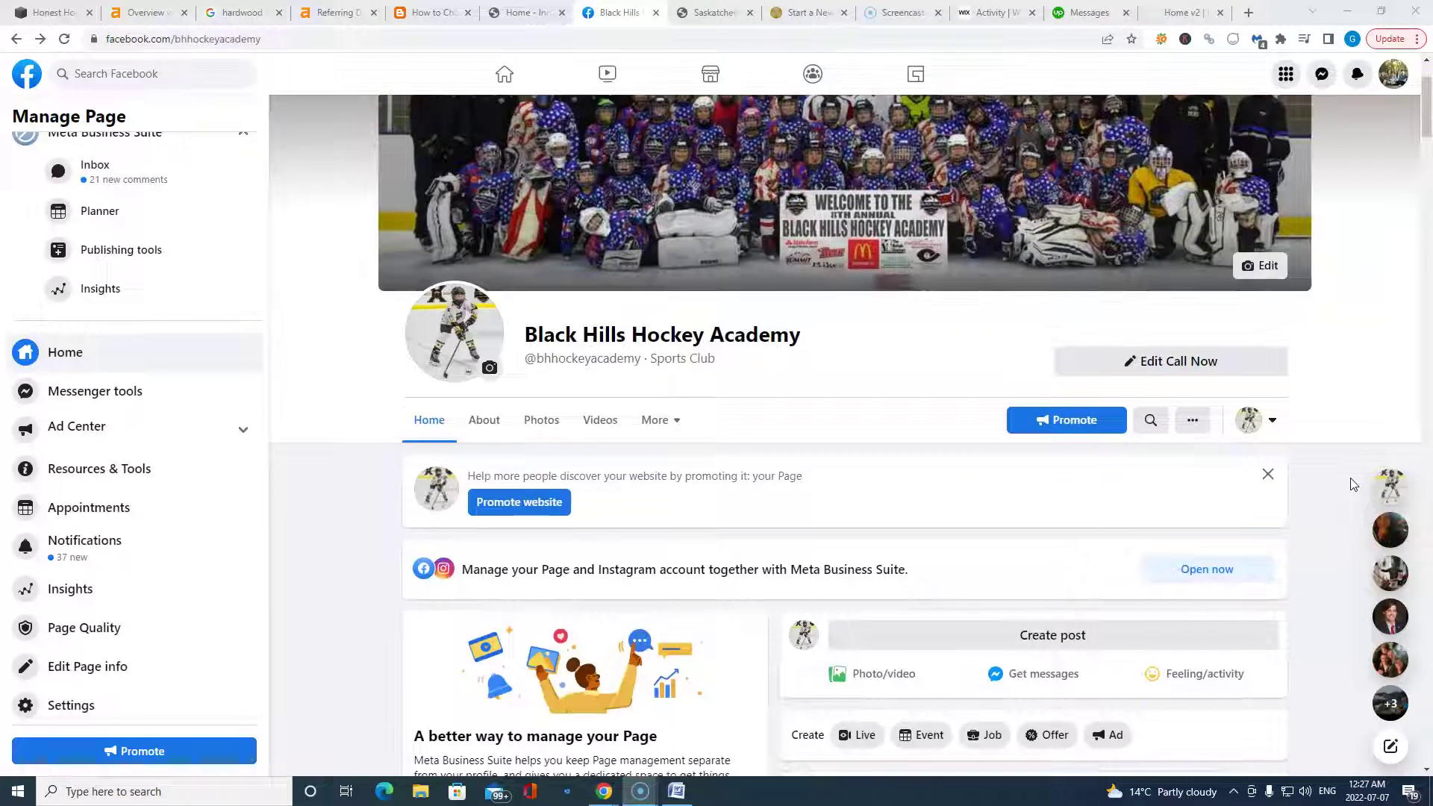
scroll(1354, 484, down, 3)
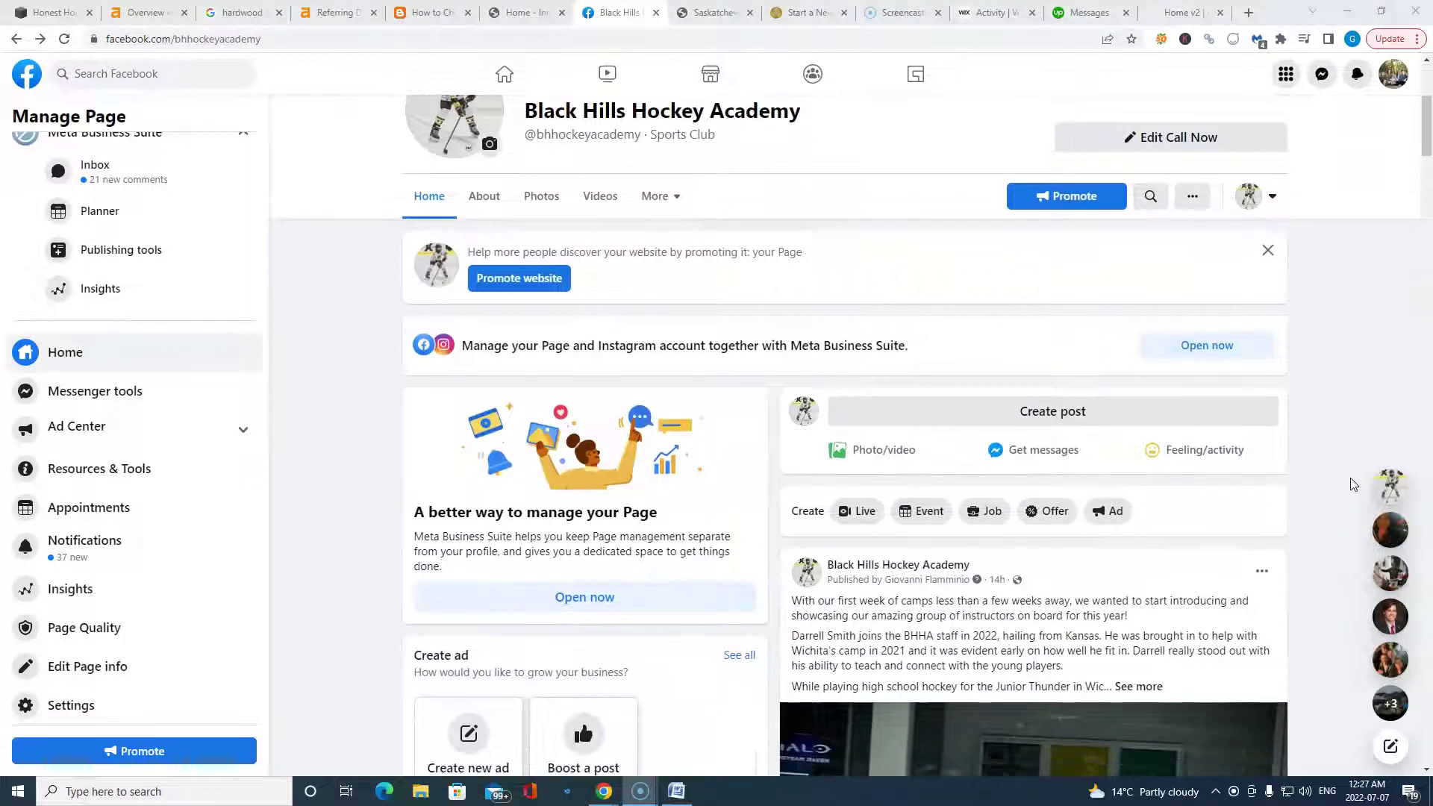
scroll(1354, 484, down, 2)
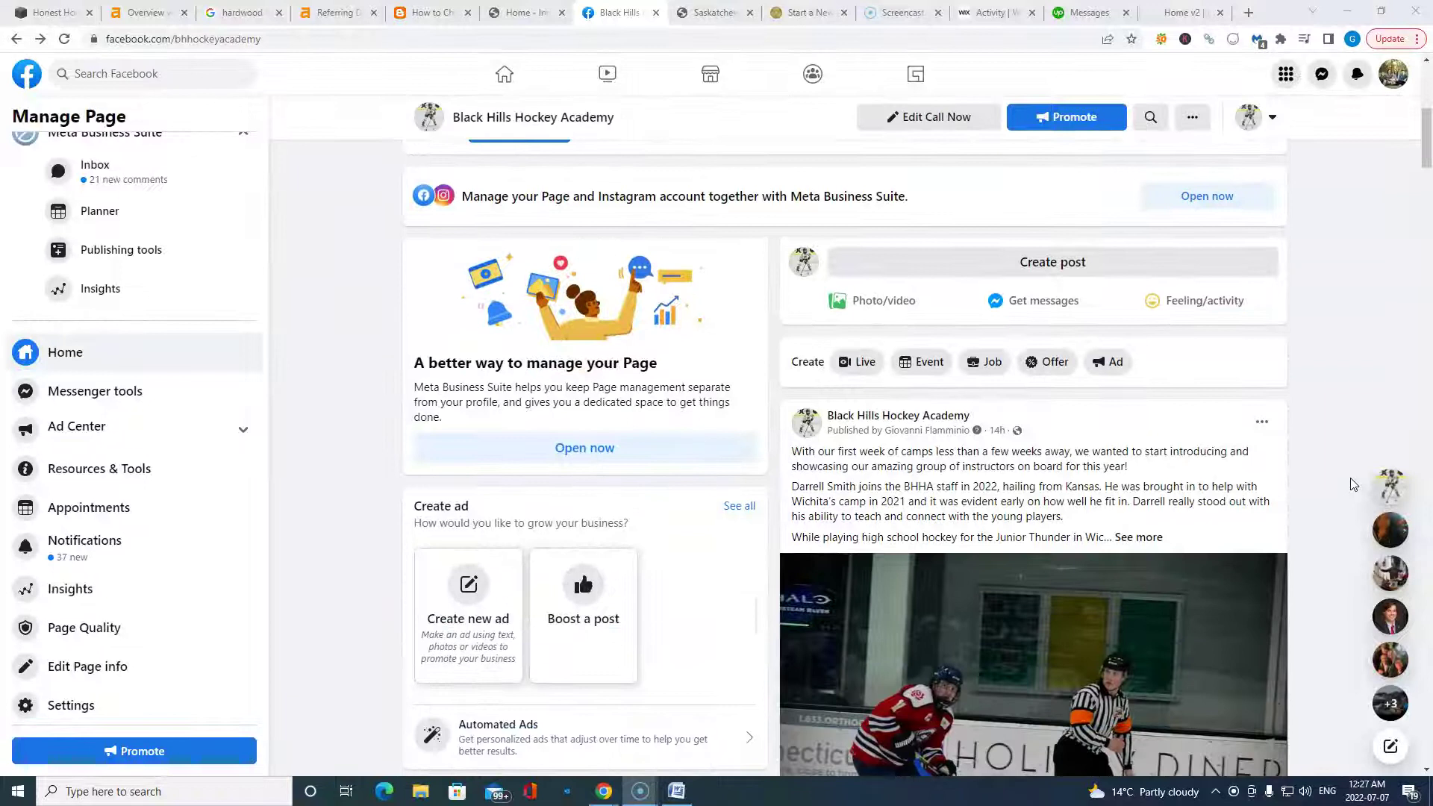
scroll(1354, 484, down, 4)
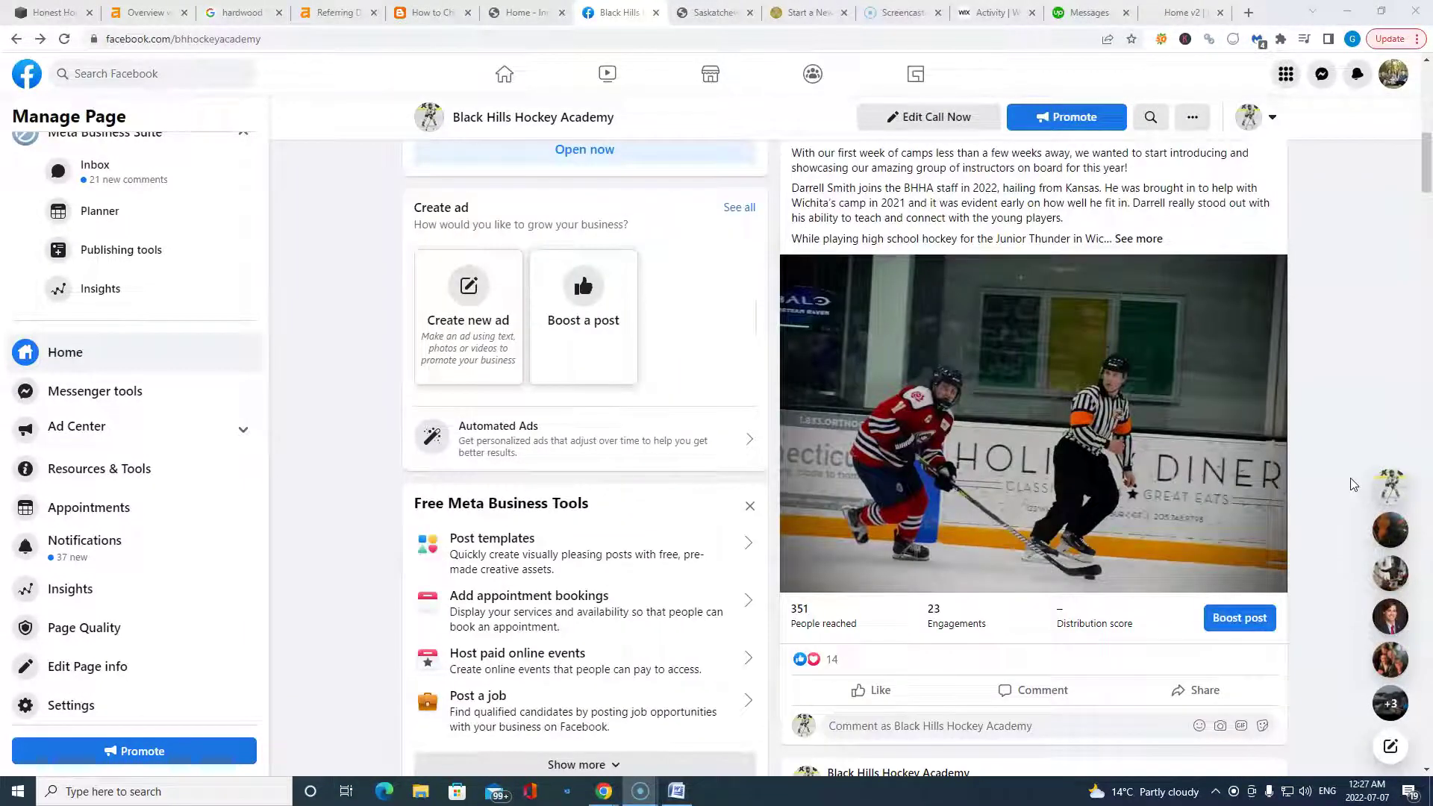
scroll(1353, 485, down, 6)
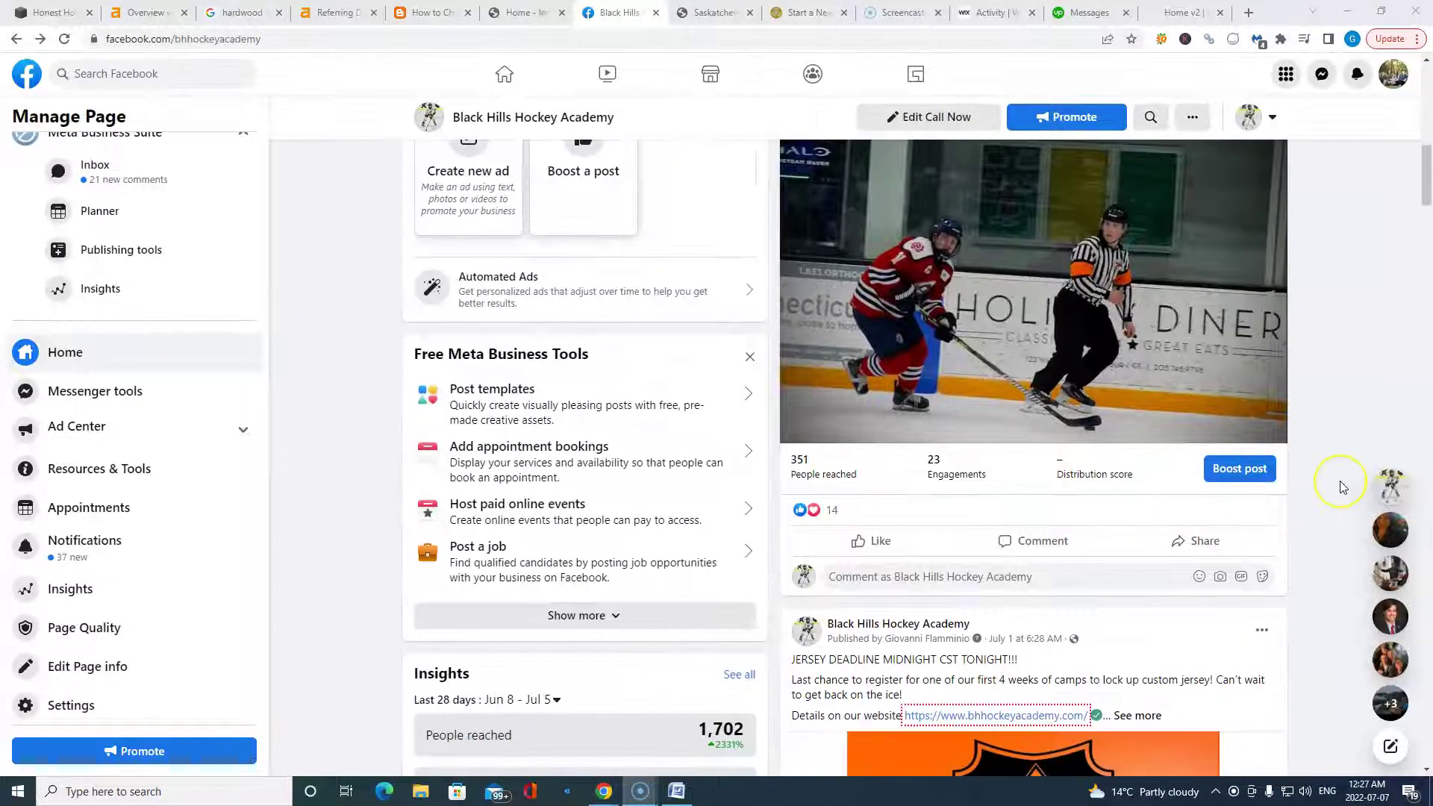
scroll(1340, 481, down, 2)
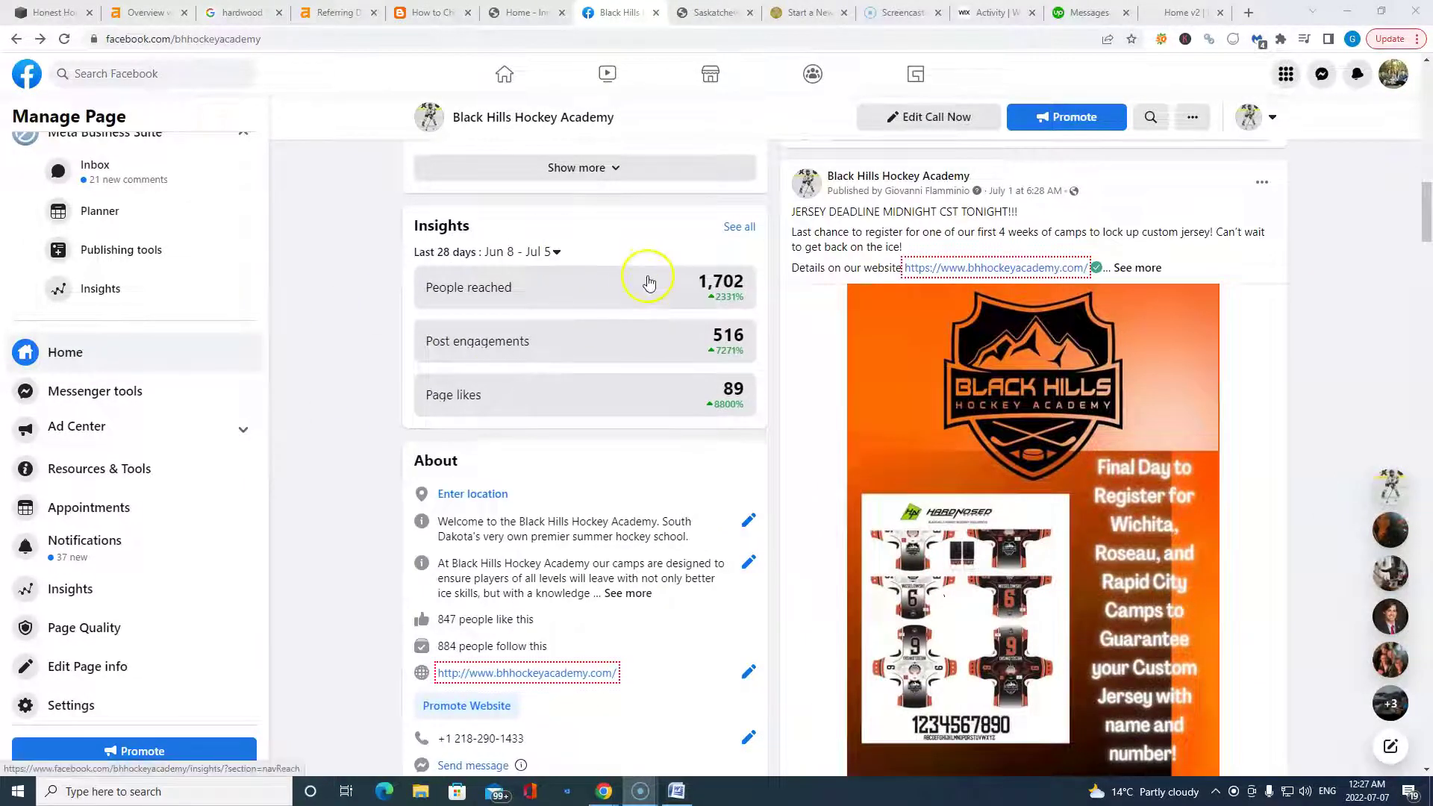
Examine the hockey academy page's about details and the reach and engagement of its older posts and videos.
scroll(1291, 417, down, 2)
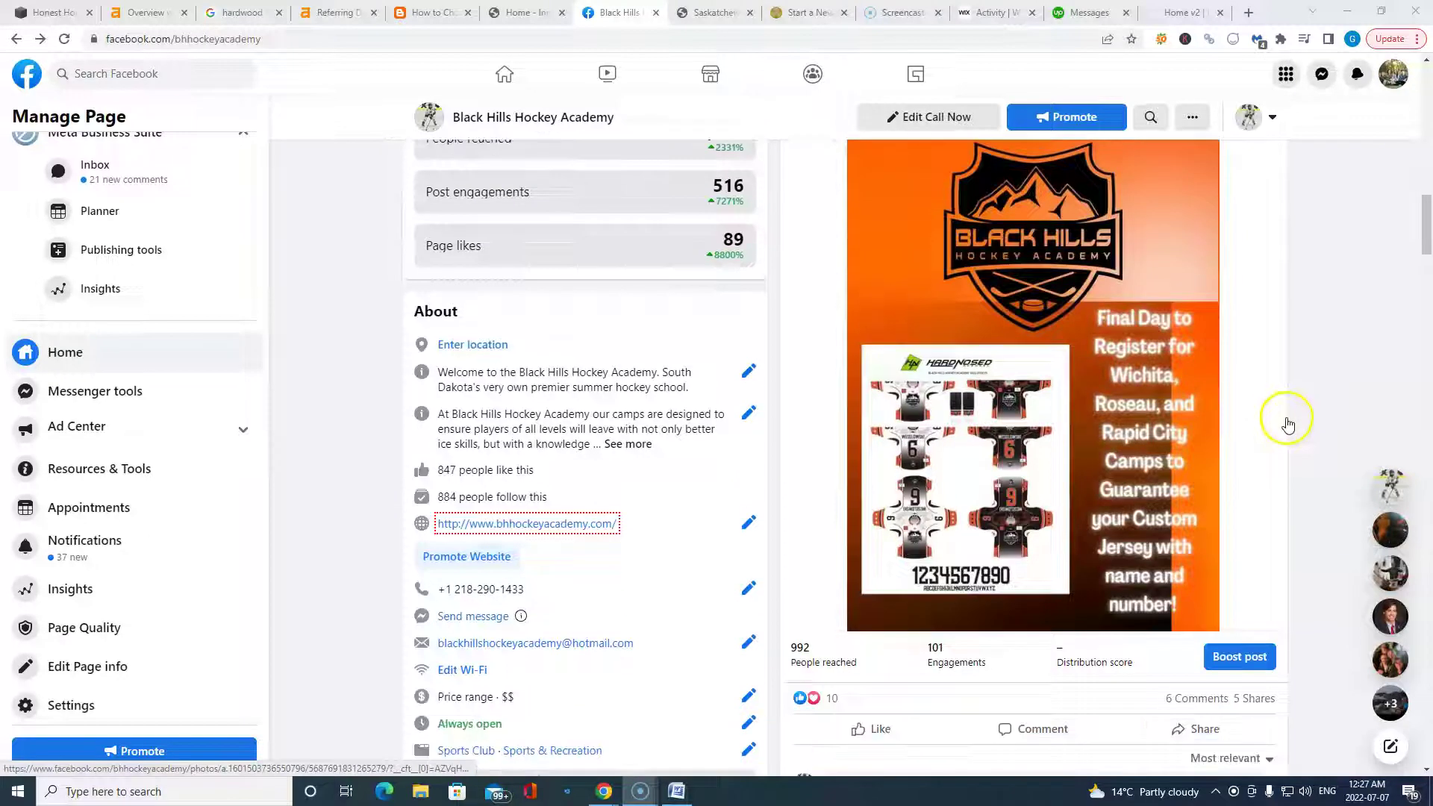
scroll(1299, 415, down, 5)
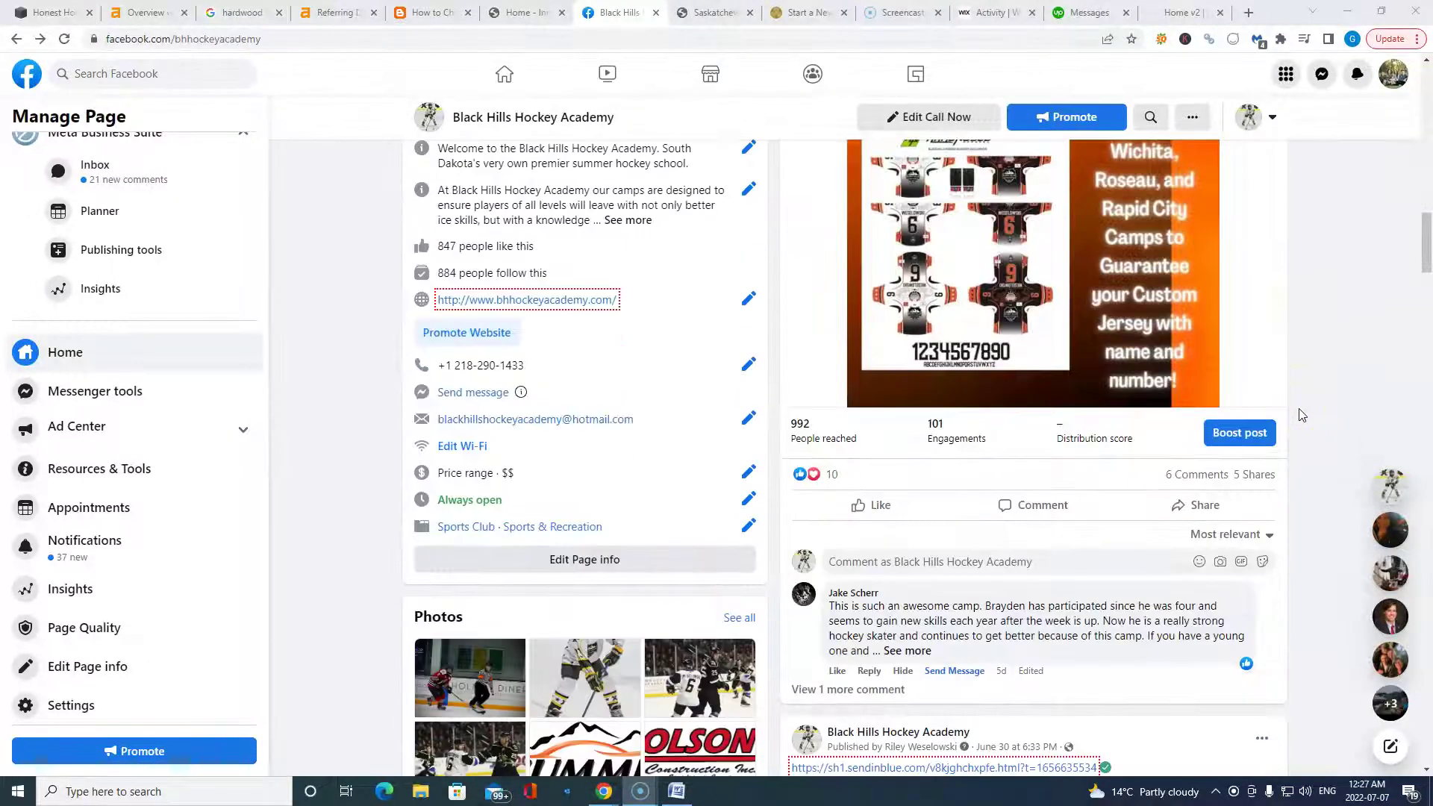
scroll(1299, 415, down, 1)
scroll(1295, 411, down, 4)
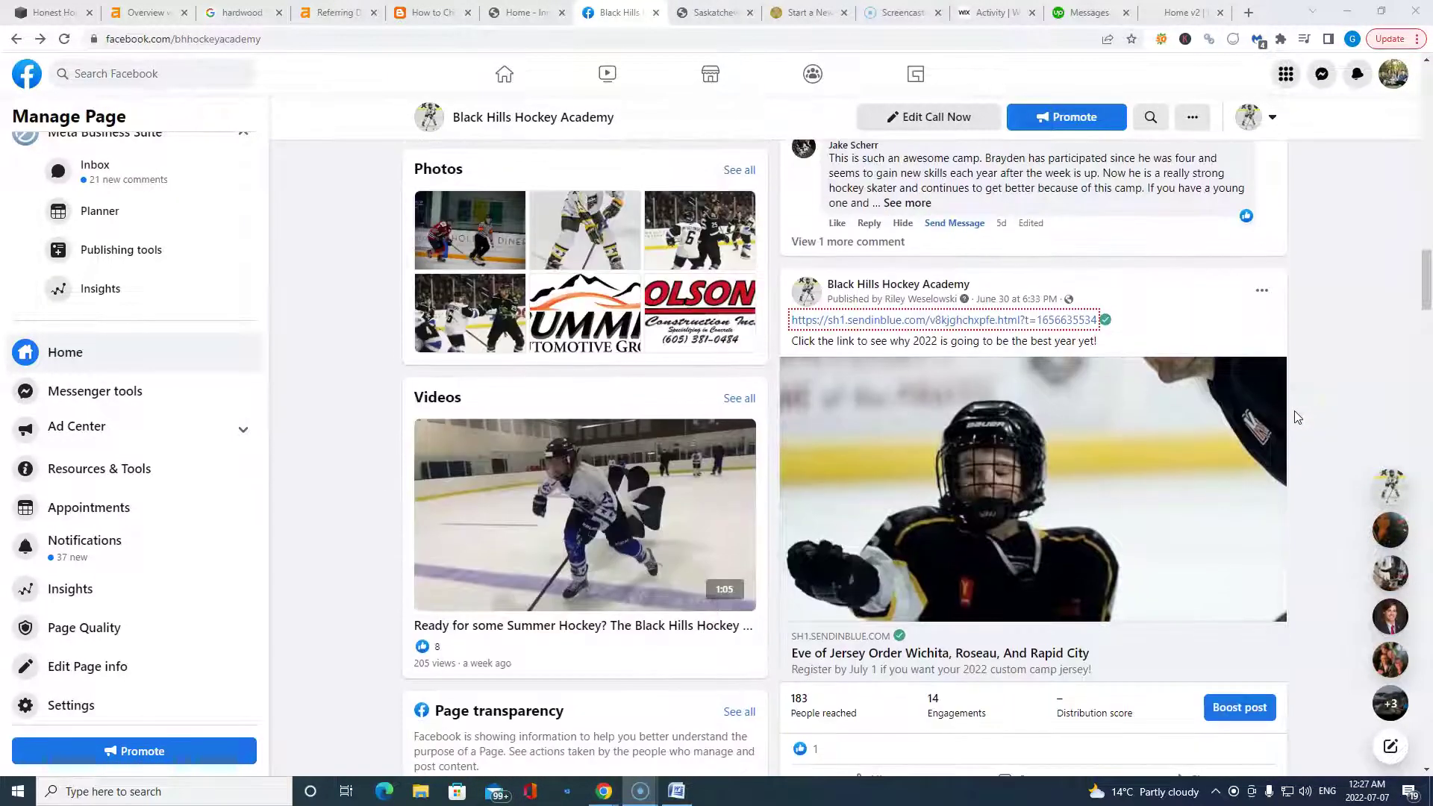
scroll(1294, 411, down, 14)
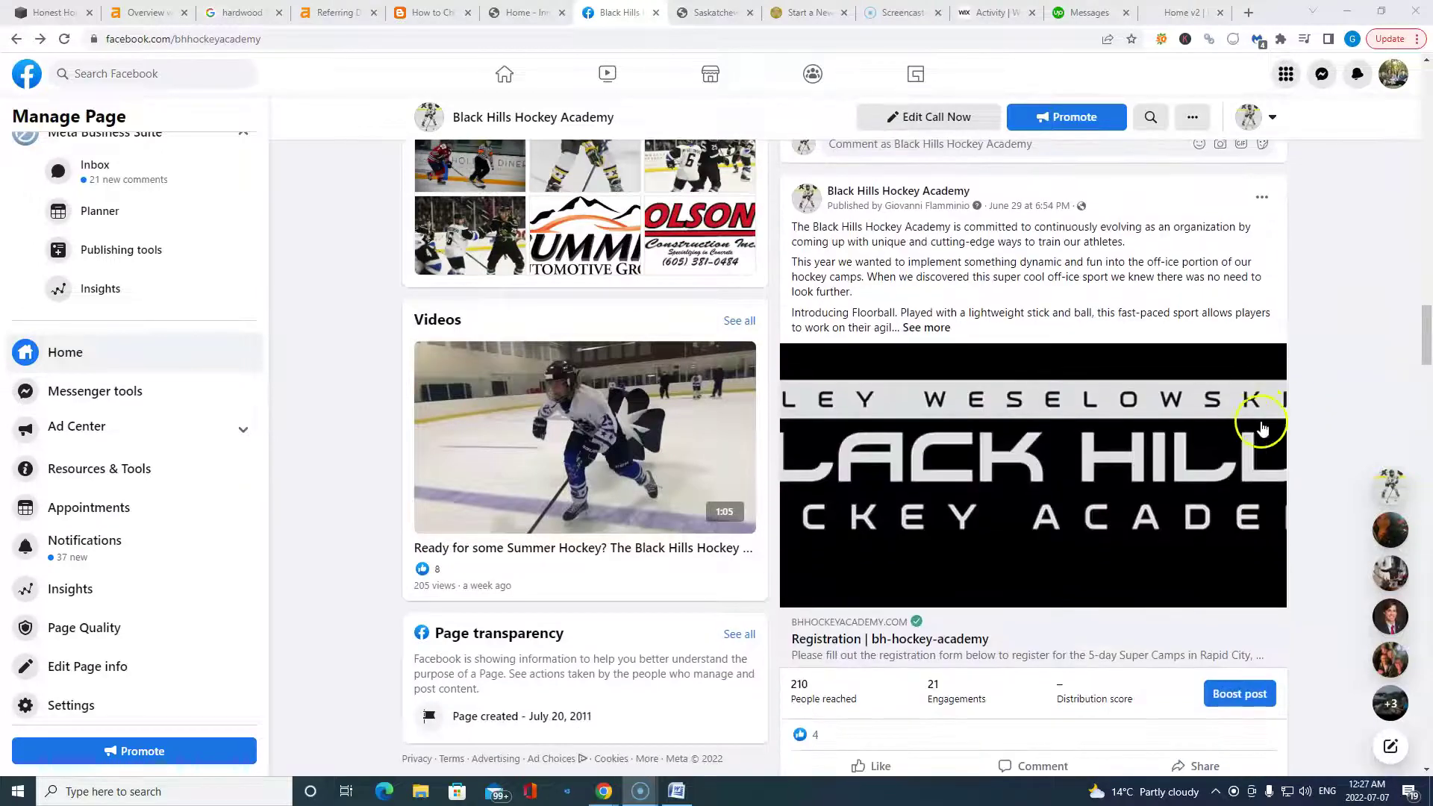
scroll(1273, 429, down, 13)
scroll(1269, 418, up, 4)
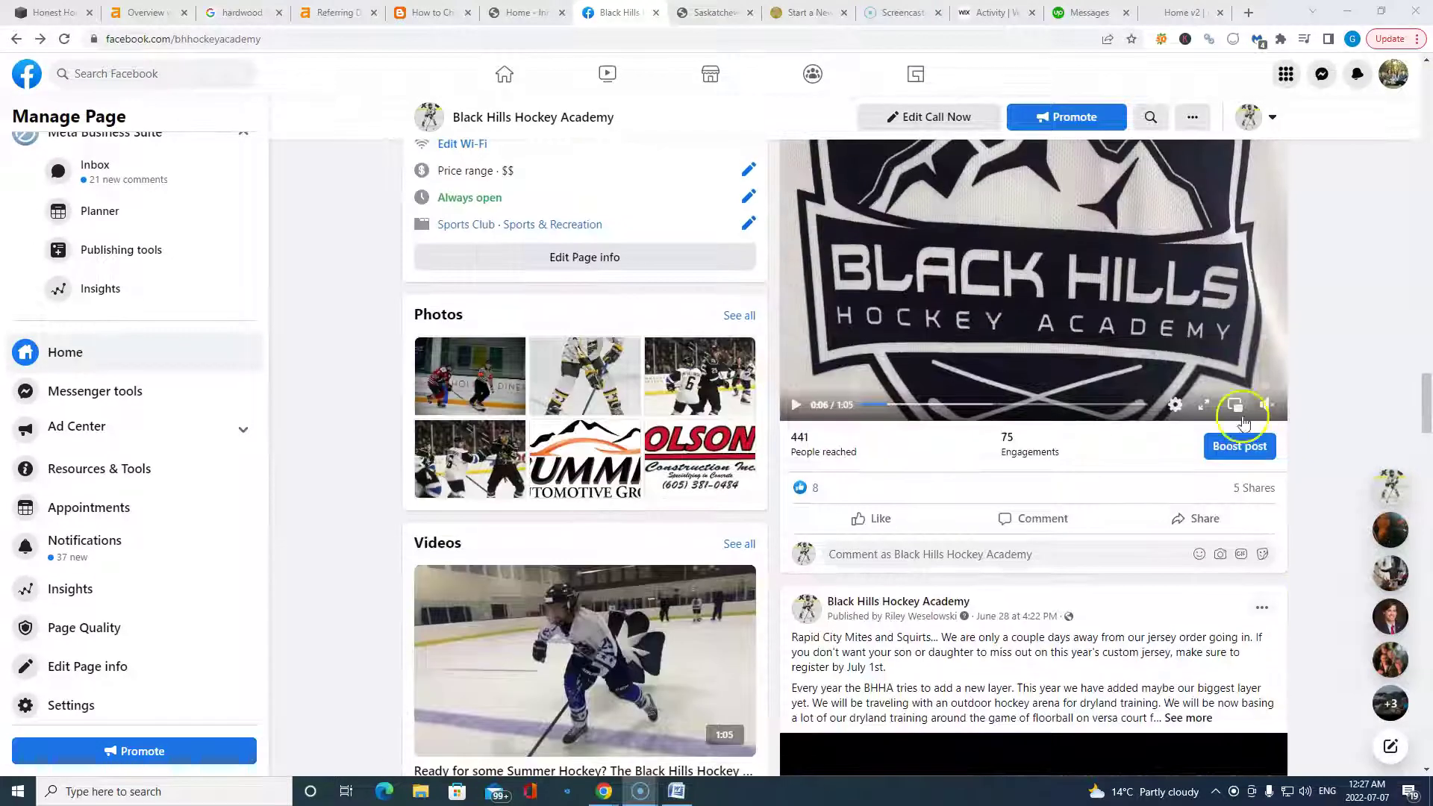
scroll(1113, 475, down, 4)
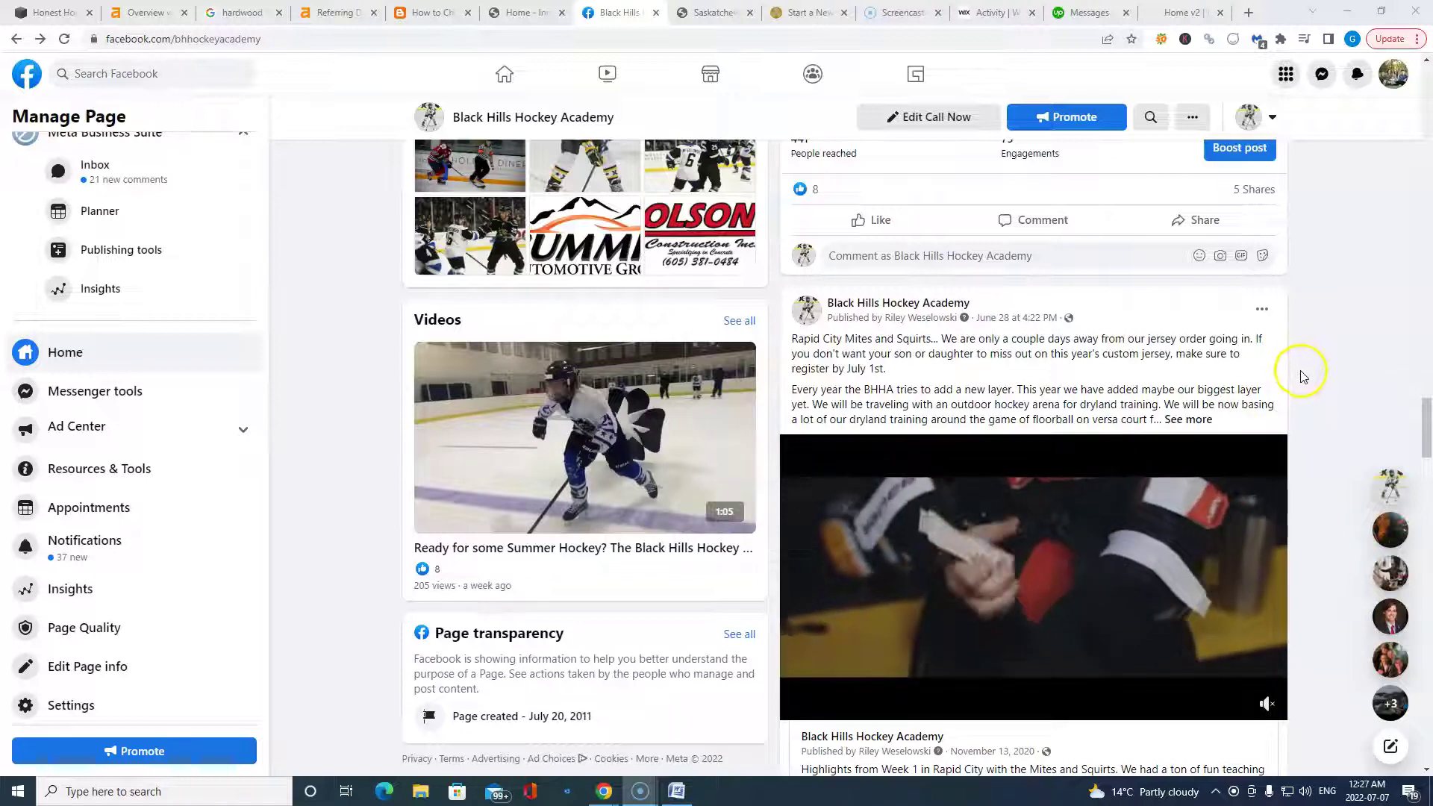
scroll(1299, 447, down, 6)
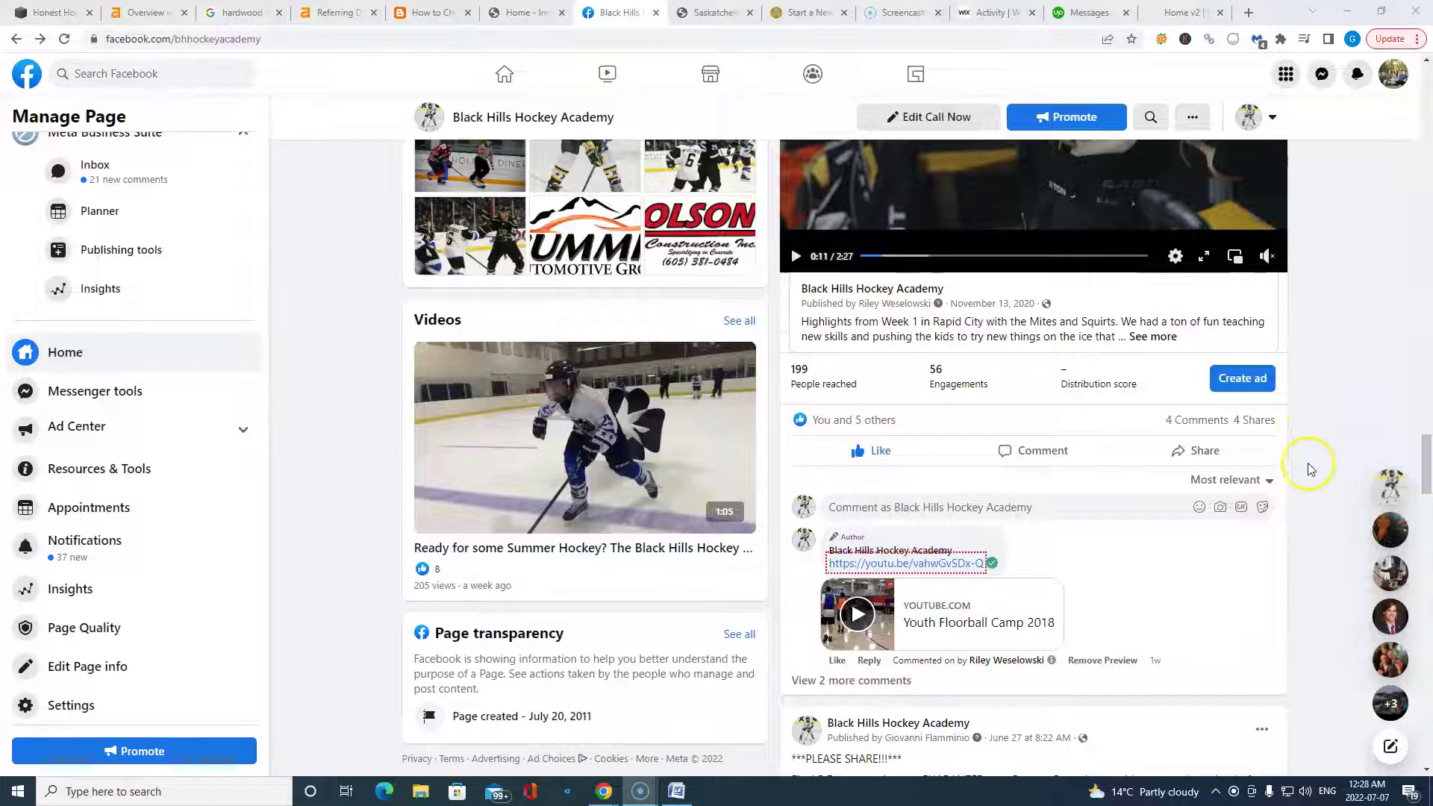
Examine the hockey academy's June 27 jersey registration post, then review the newer posts back up to the page's cover photo.
scroll(1307, 463, down, 3)
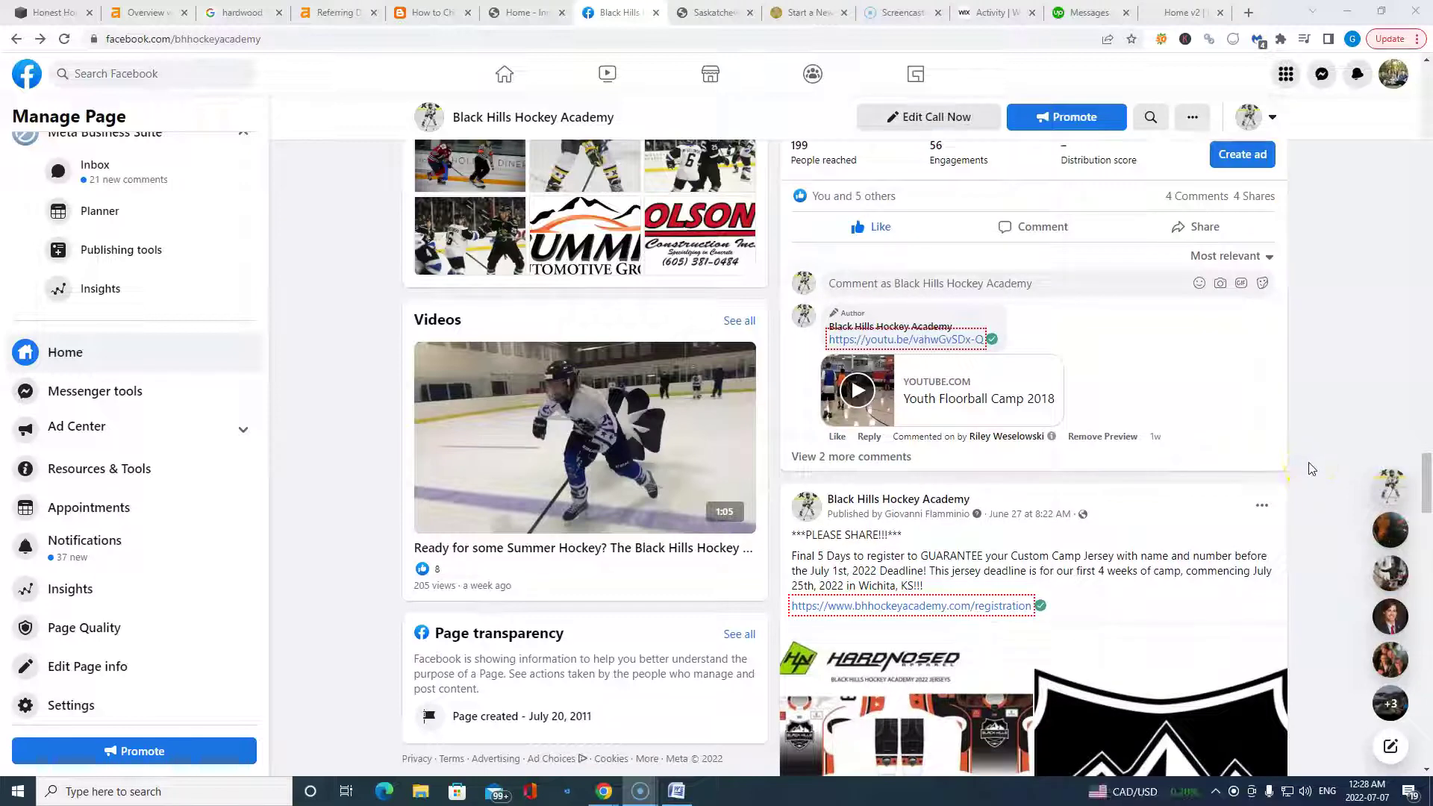
scroll(1315, 468, up, 18)
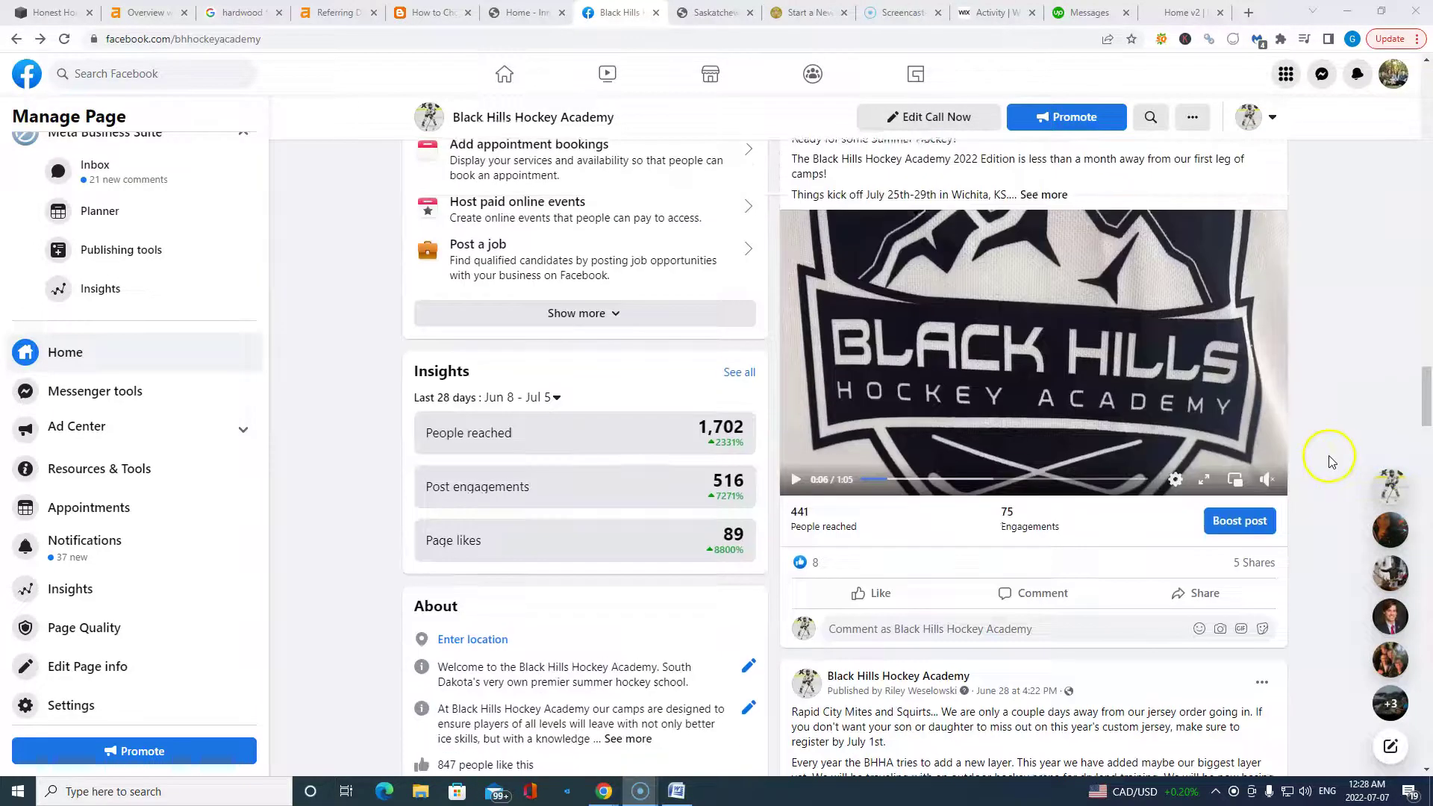
scroll(1336, 463, up, 15)
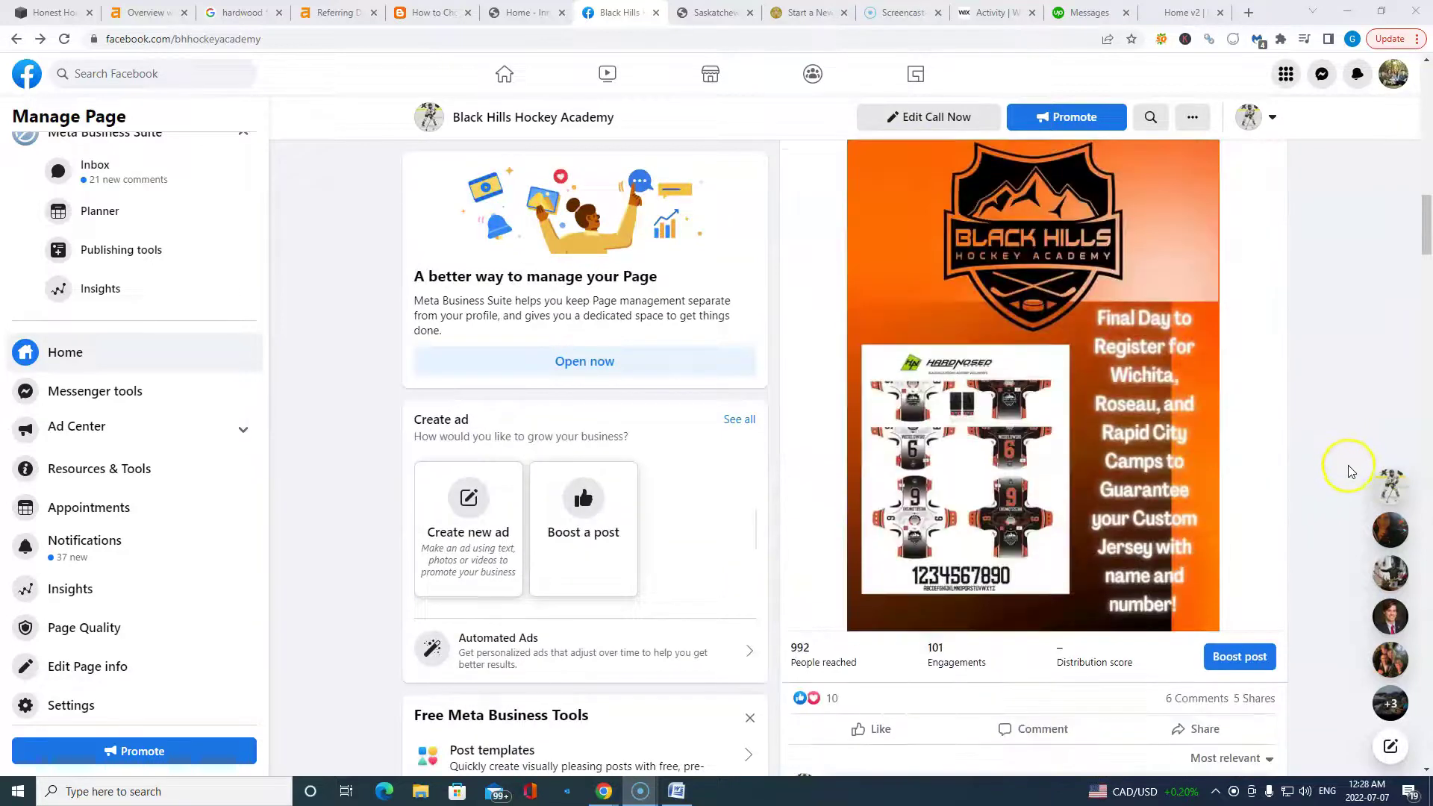
scroll(1351, 472, up, 5)
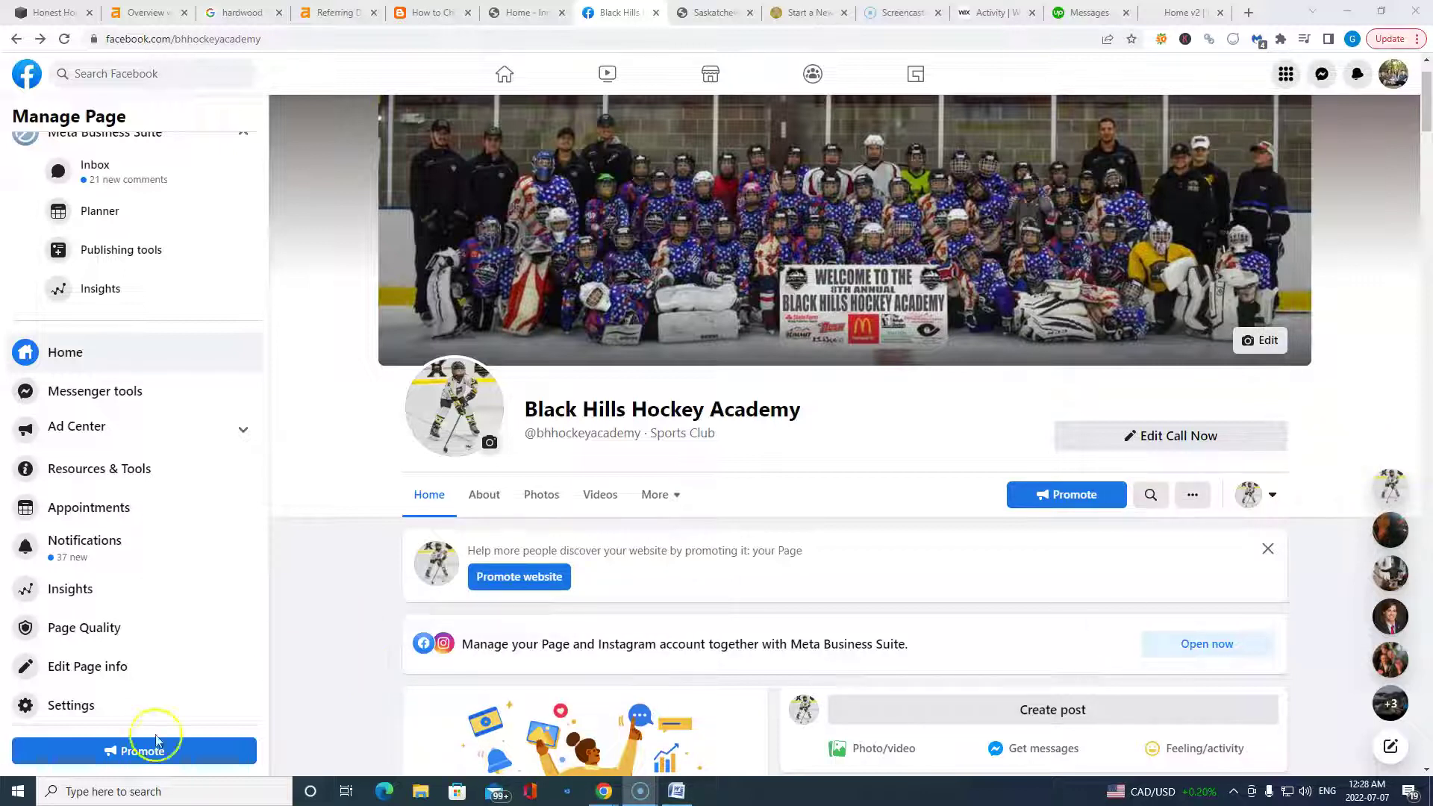
Return to the Honest Homes website's homepage and leave it unobstructed on its opening banner.
key(ctrl+1)
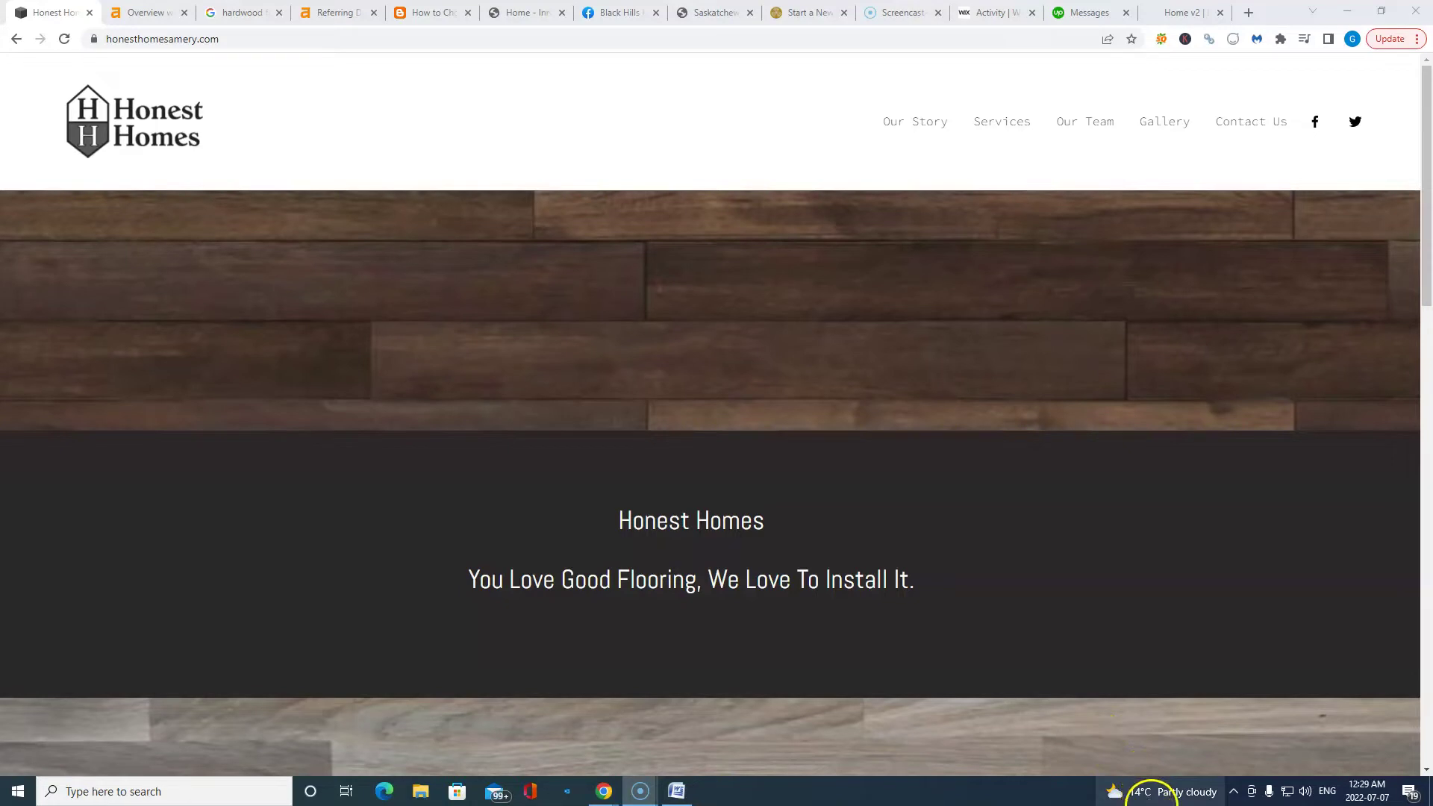
click(1150, 793)
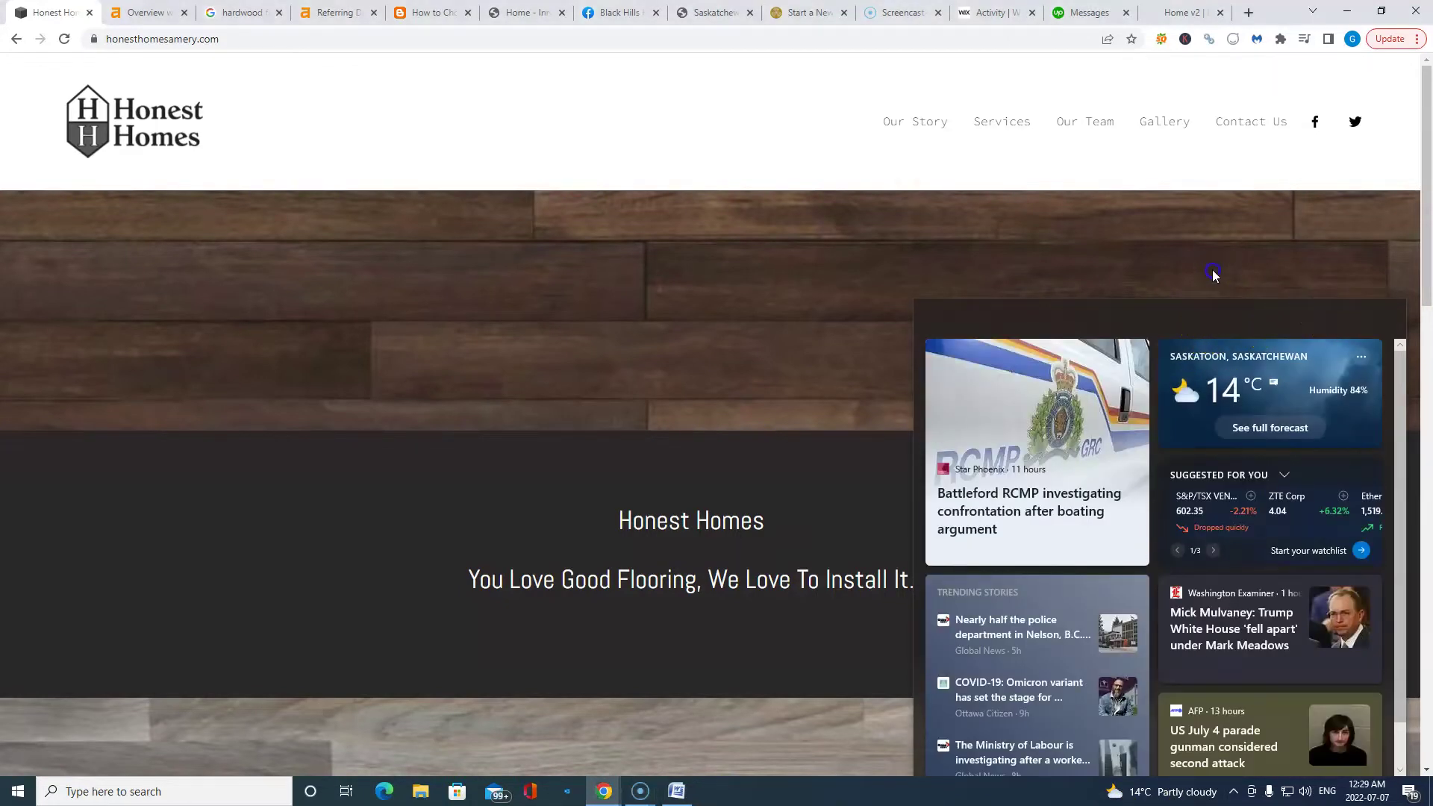
click(289, 679)
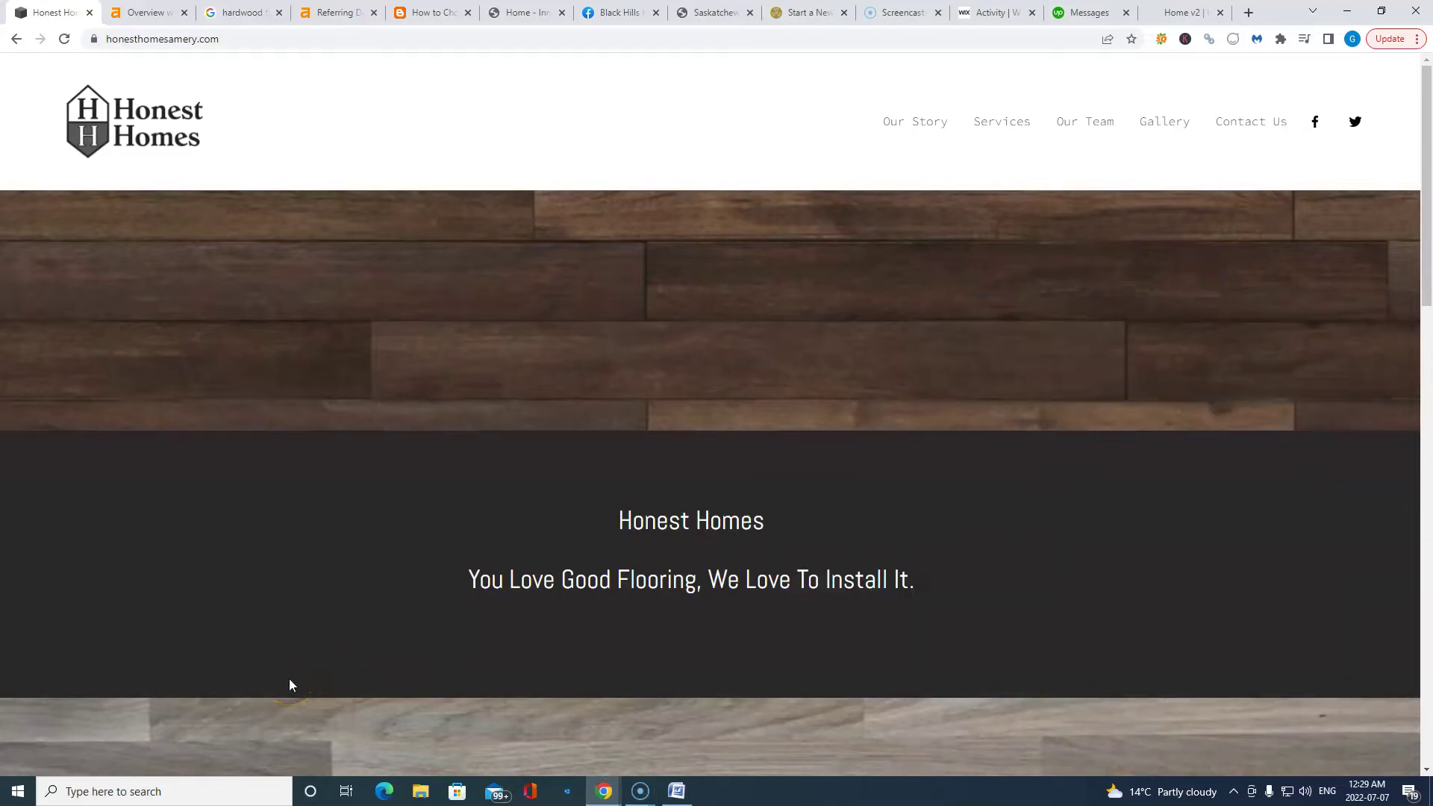